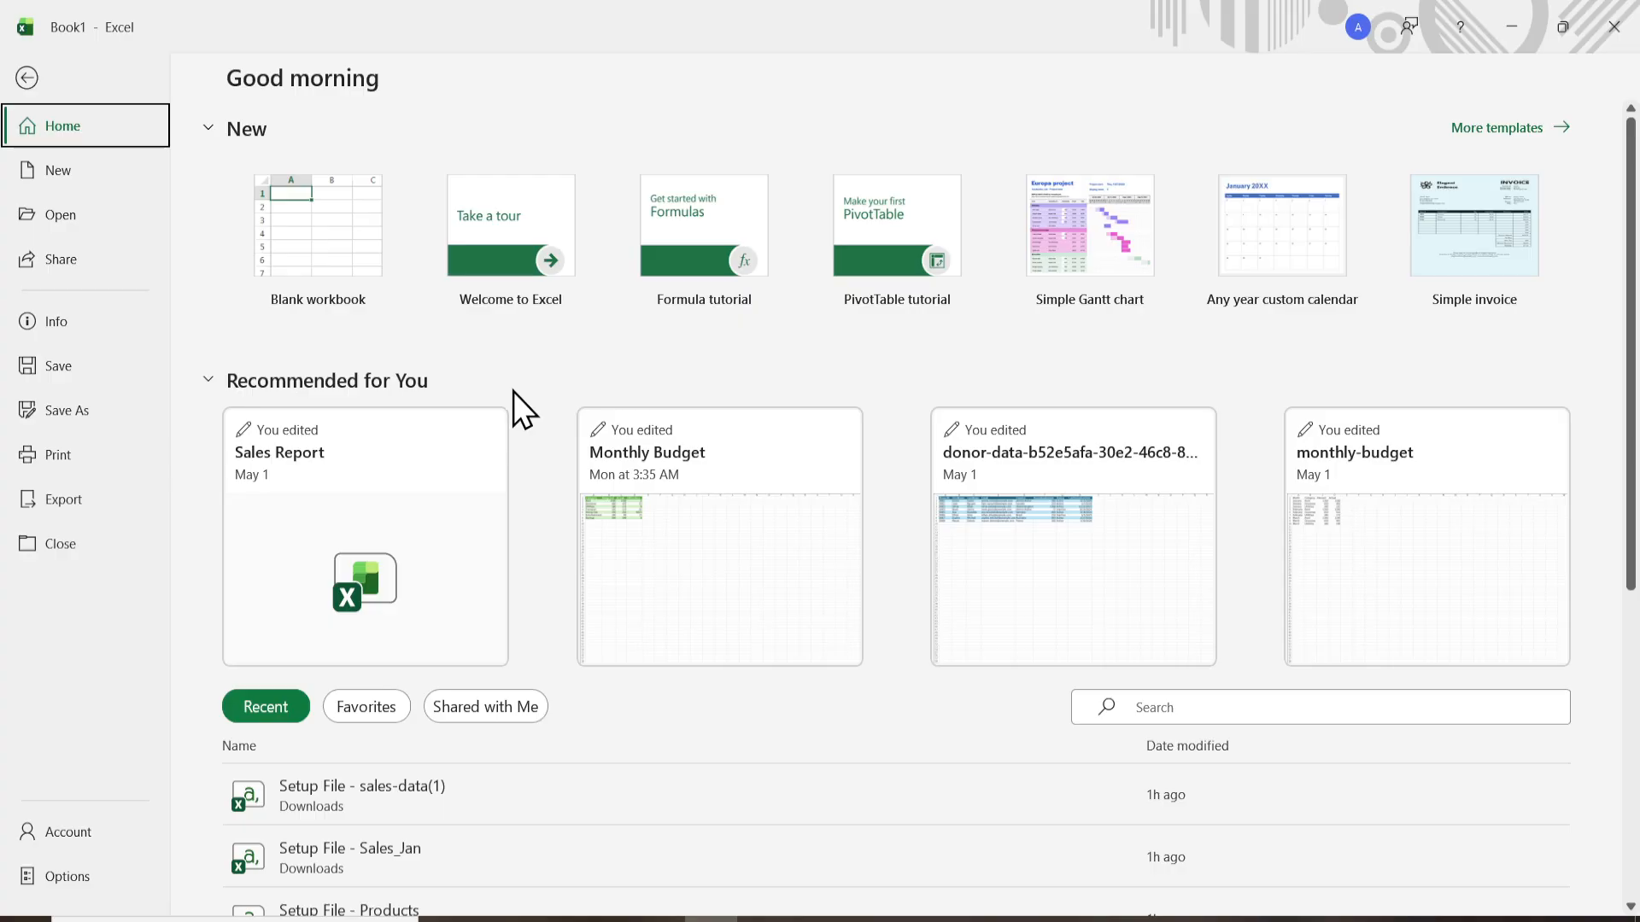
- Create a blank workbook and make D1 the active cell
{"action": "left_click", "coordinate": [295, 241]}
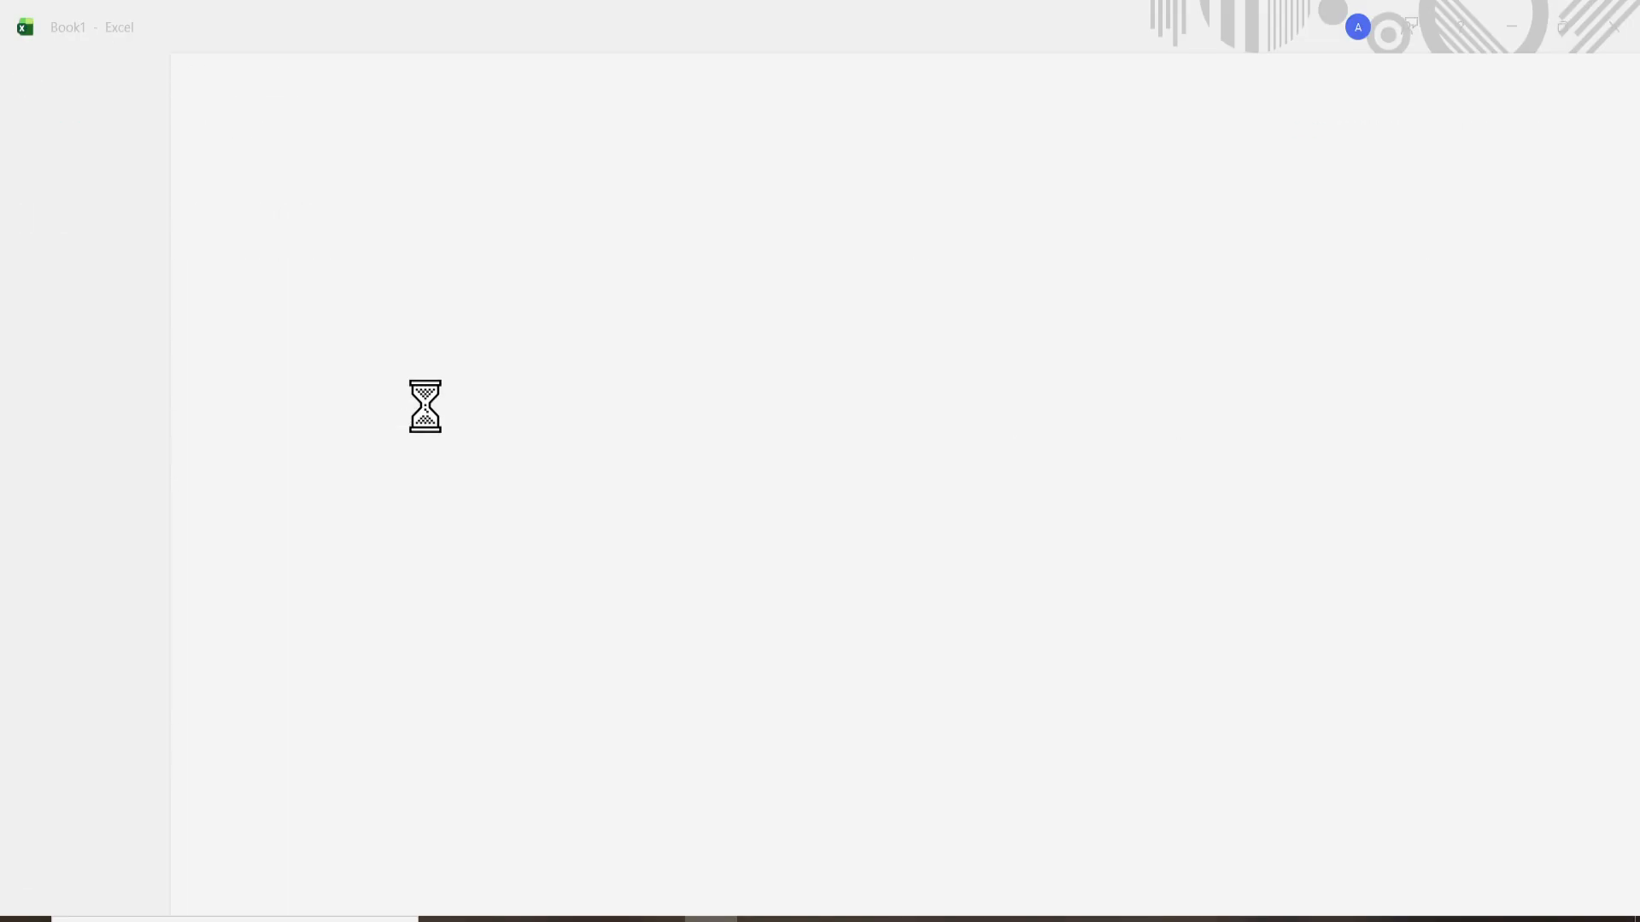
{"action": "key", "text": "Right"}
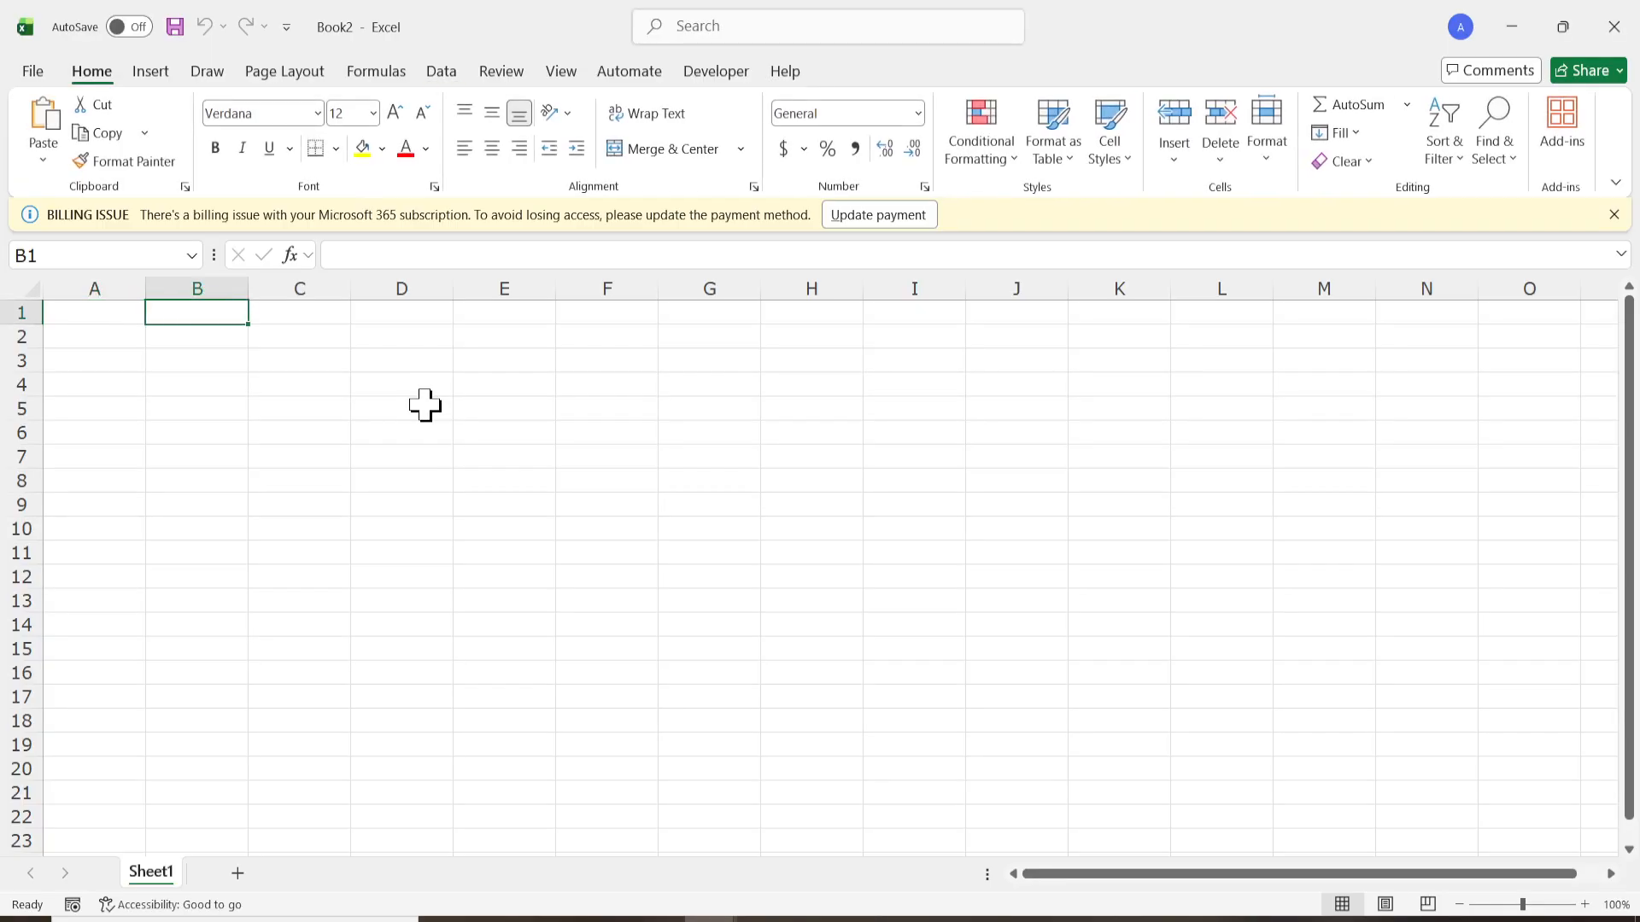
{"action": "key", "text": "Right"}
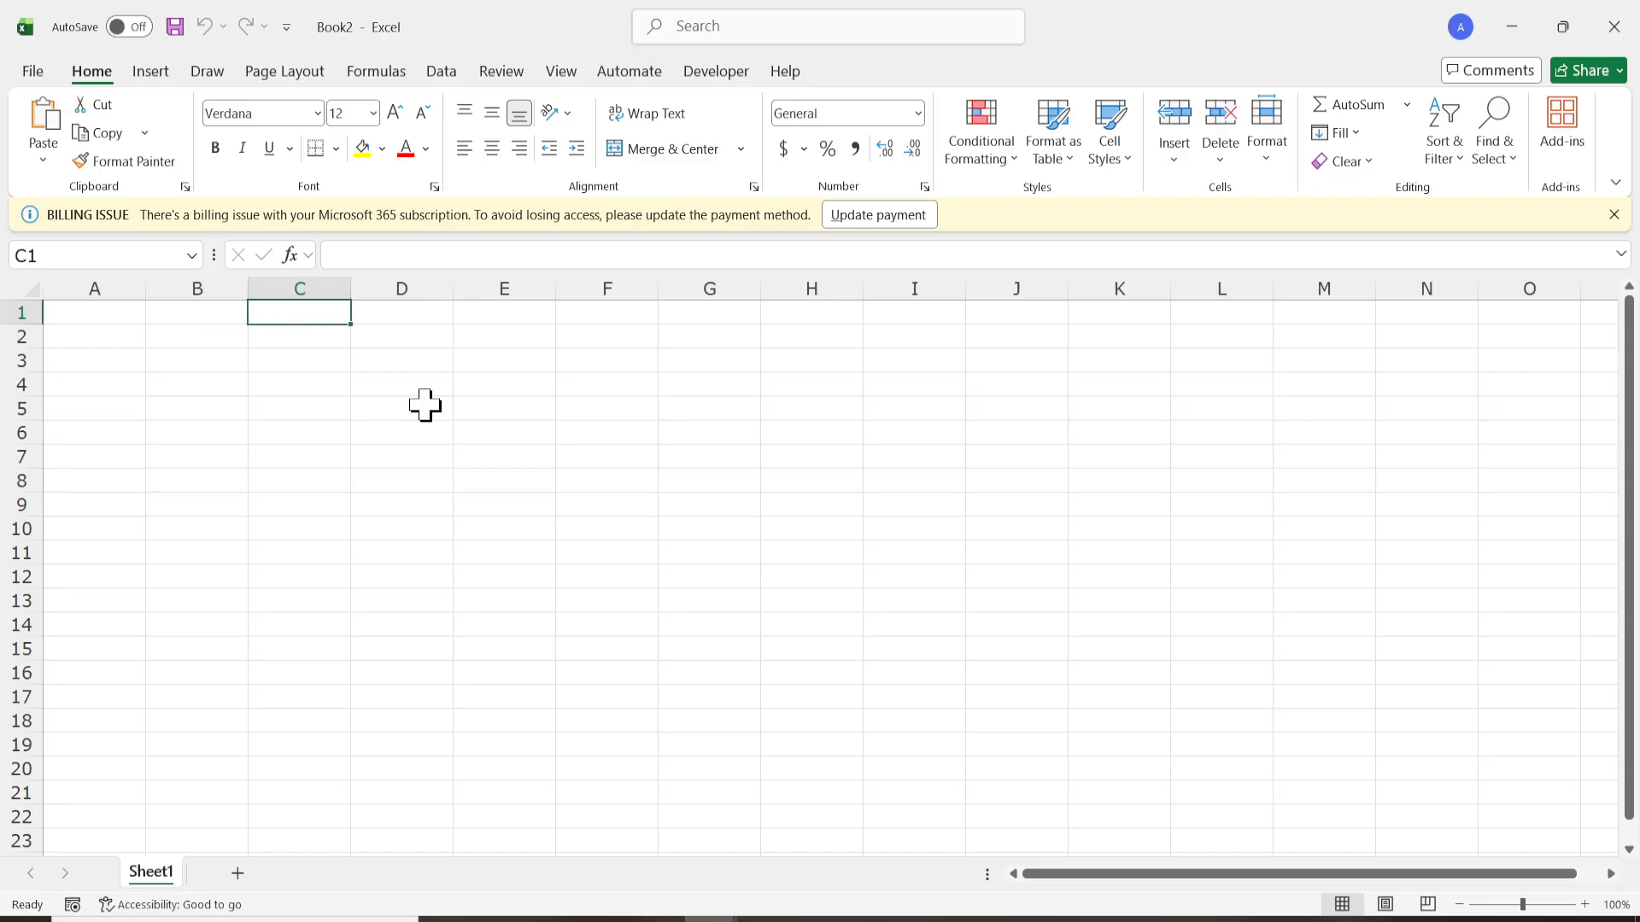
{"action": "key", "text": "Right"}
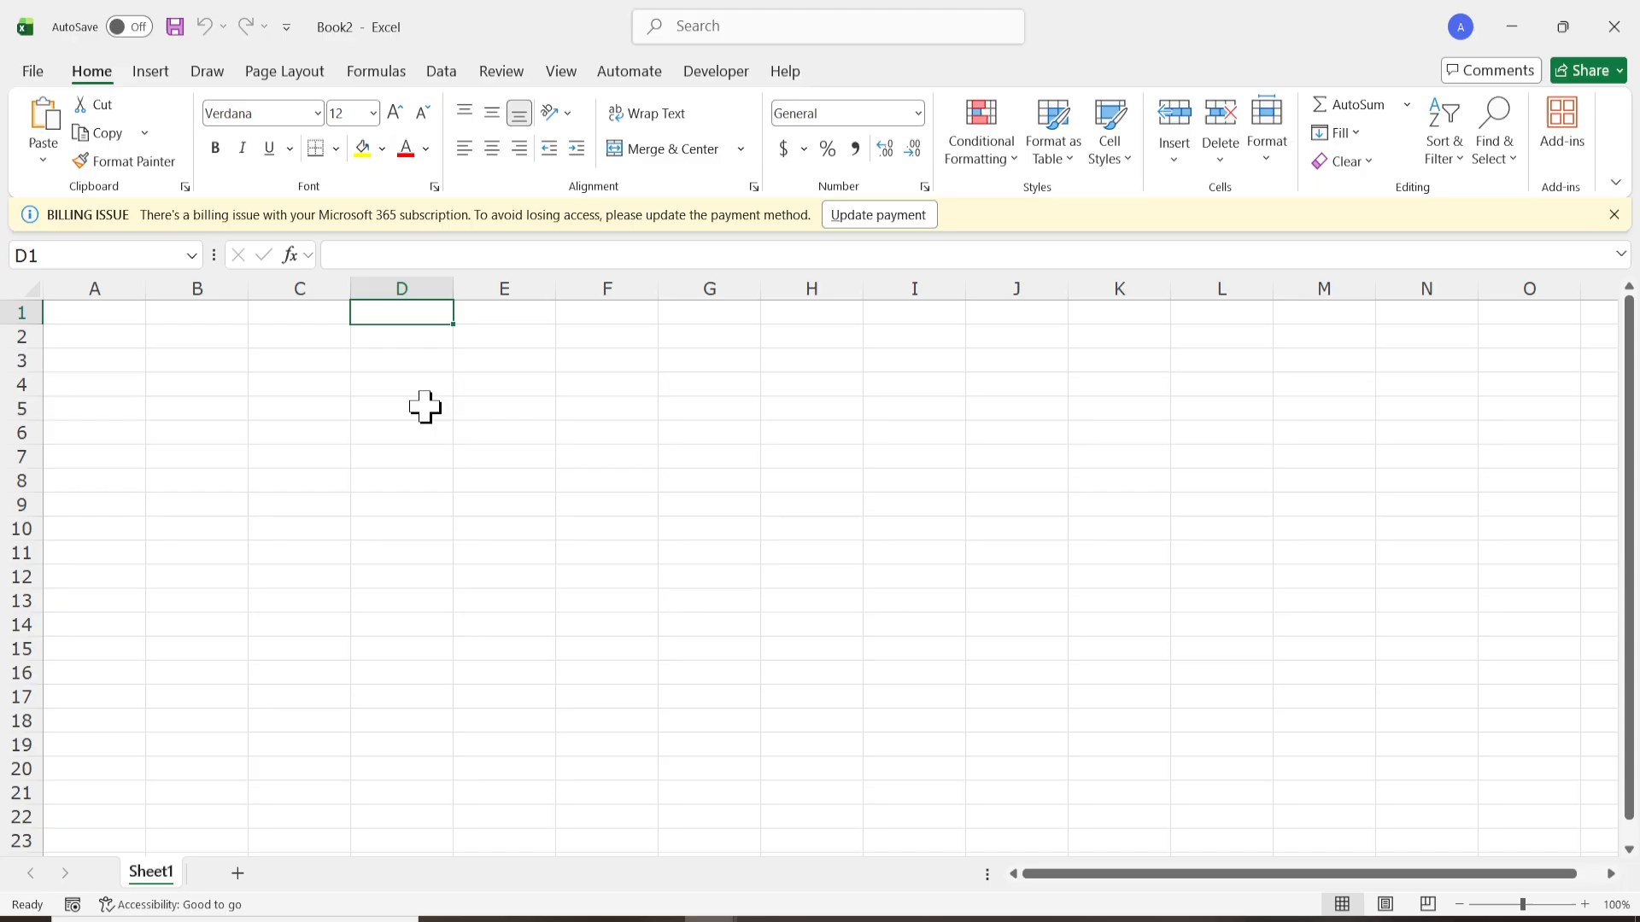
- Import Setup File - sample-bank-statement(1) from the Downloads folder as a PDF data source
{"action": "left_click", "coordinate": [443, 76]}
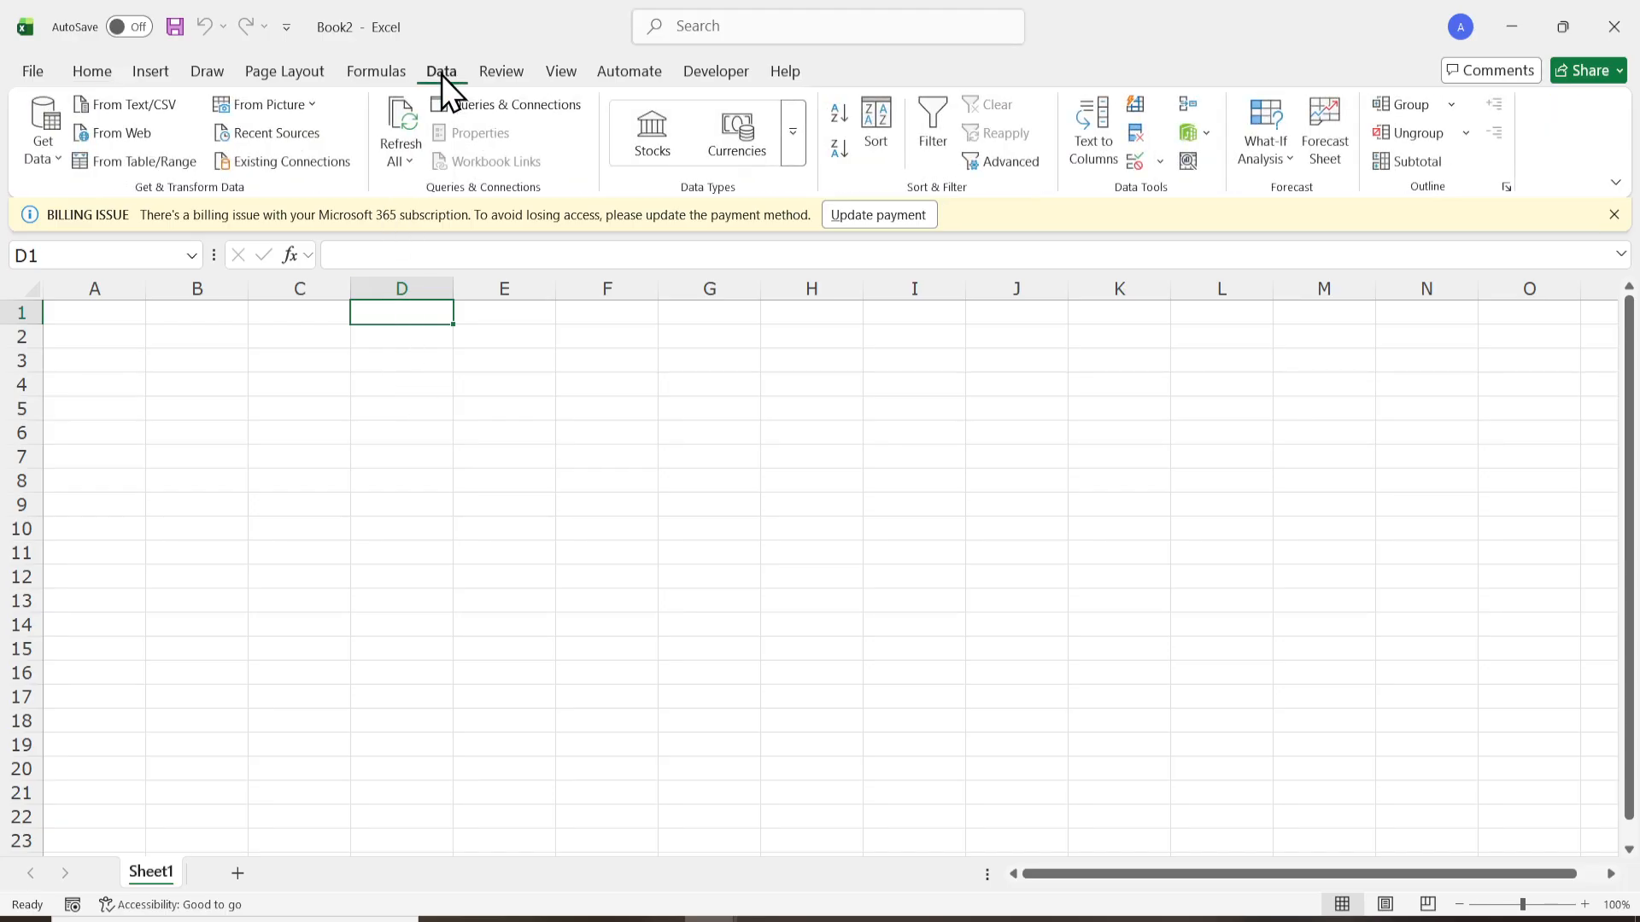
{"action": "left_click", "coordinate": [53, 166]}
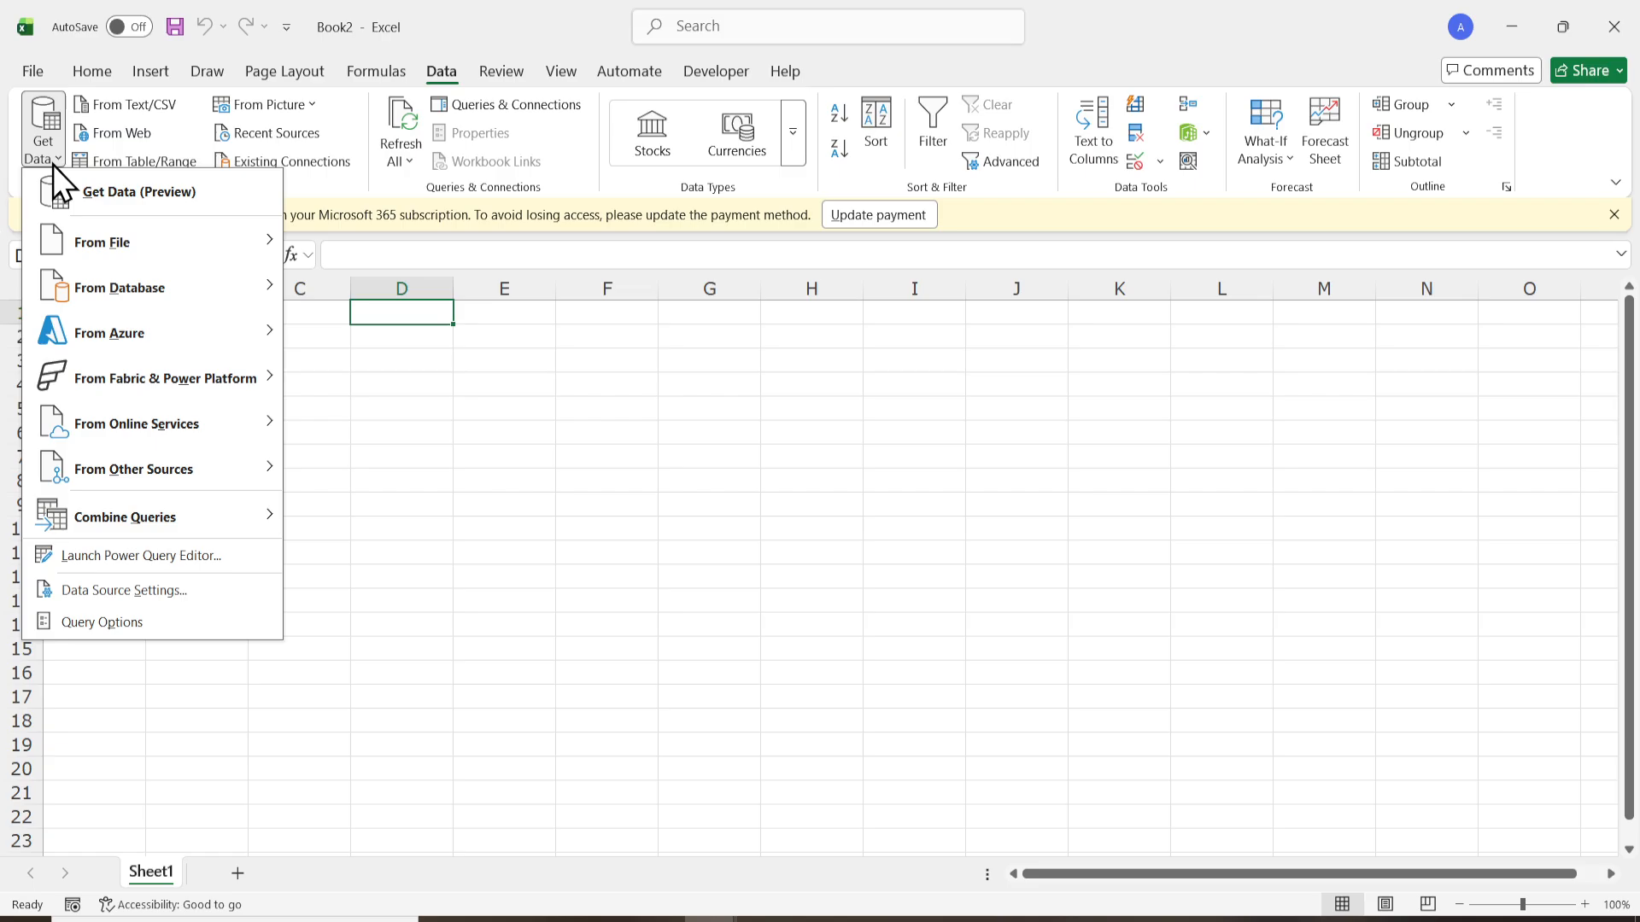
{"action": "mouse_move", "coordinate": [119, 258]}
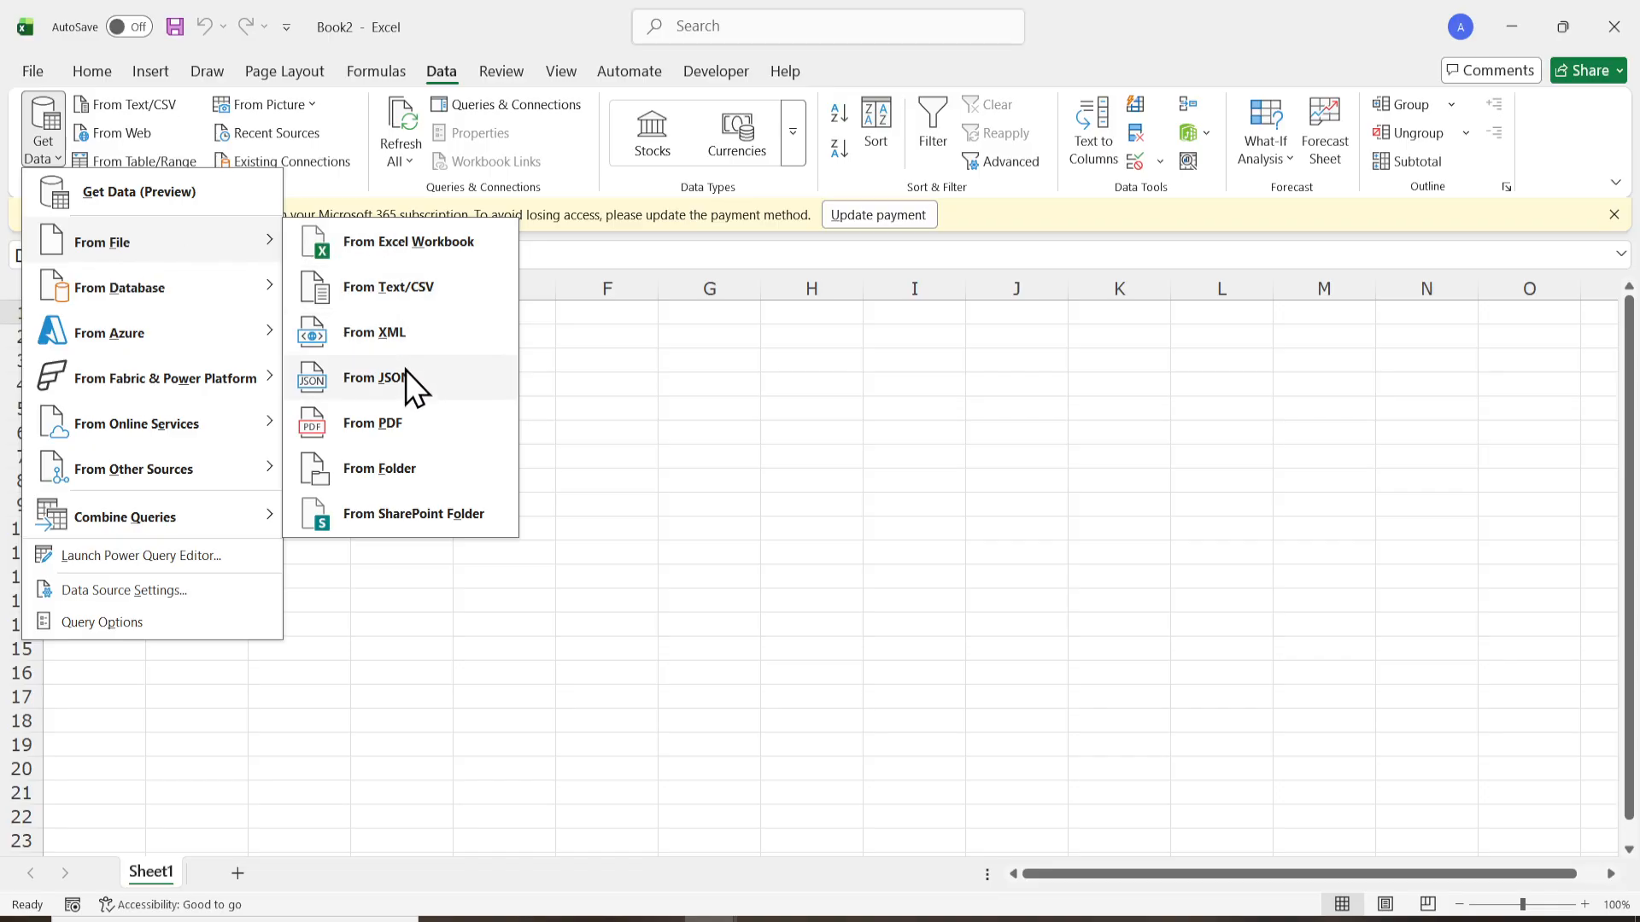
{"action": "left_click", "coordinate": [372, 424]}
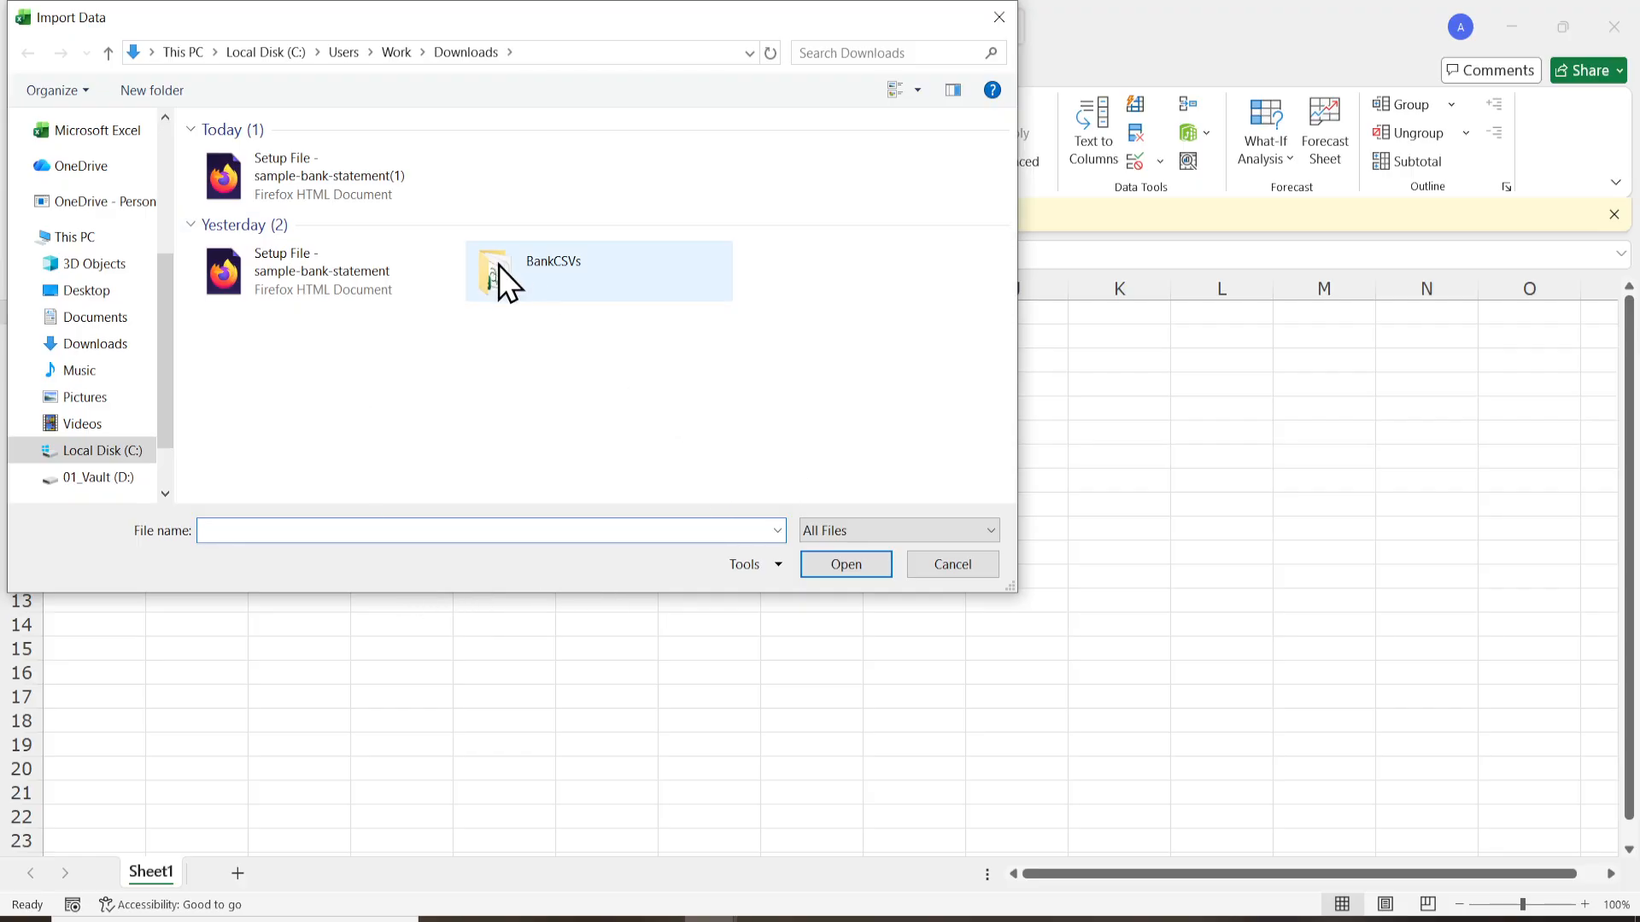
{"action": "left_click", "coordinate": [309, 197]}
{"action": "left_click", "coordinate": [227, 247]}
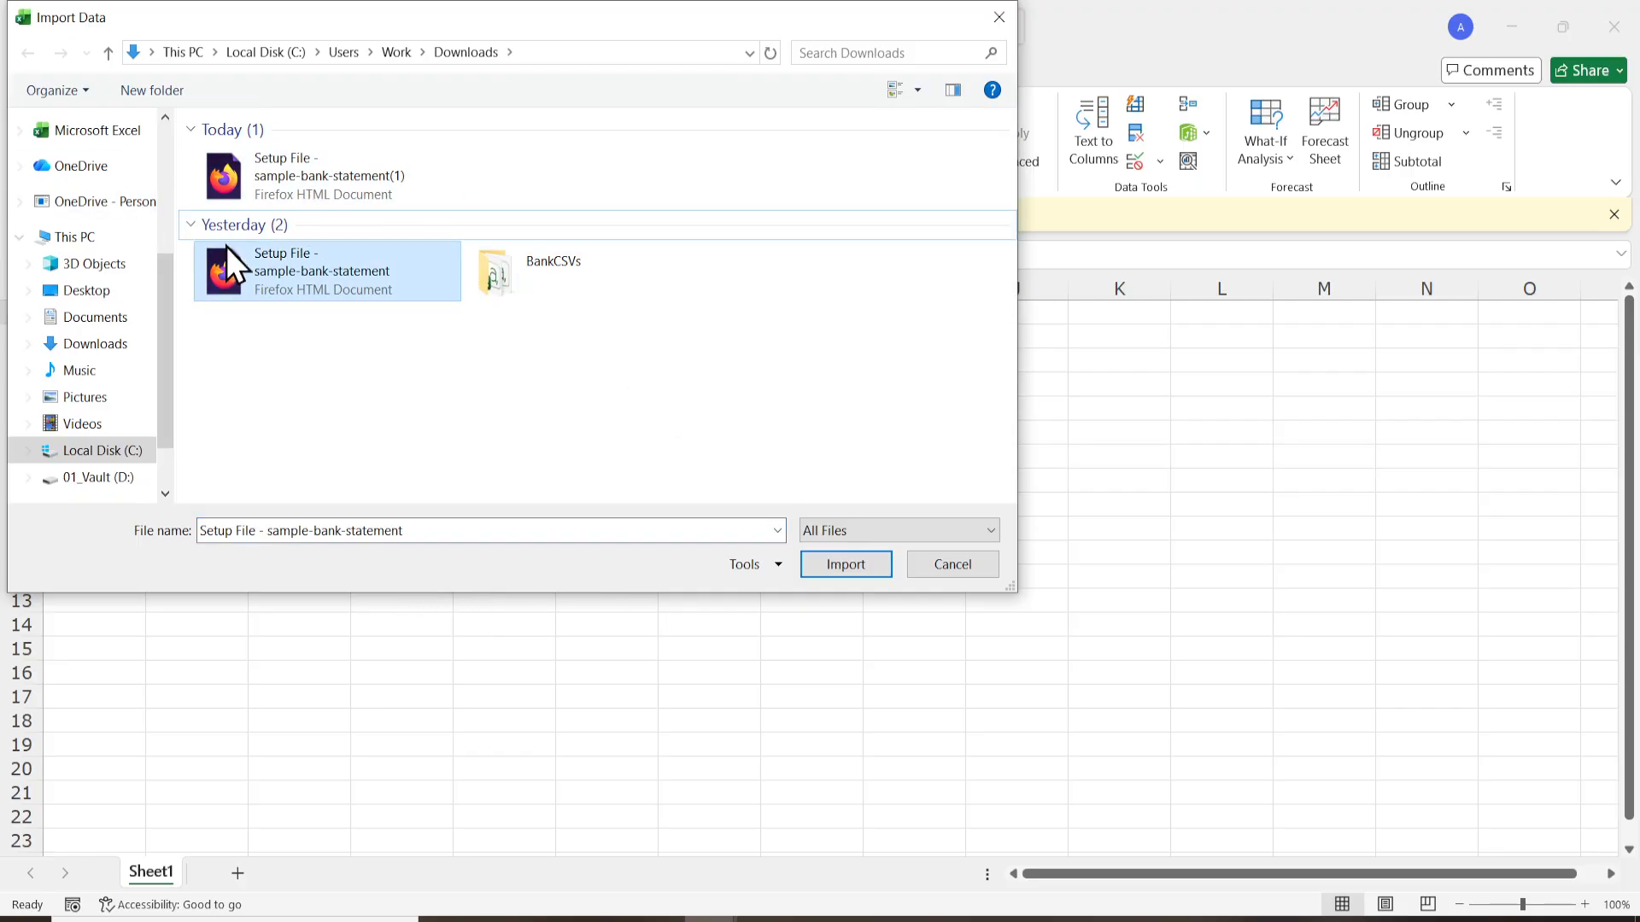
{"action": "left_click", "coordinate": [284, 183]}
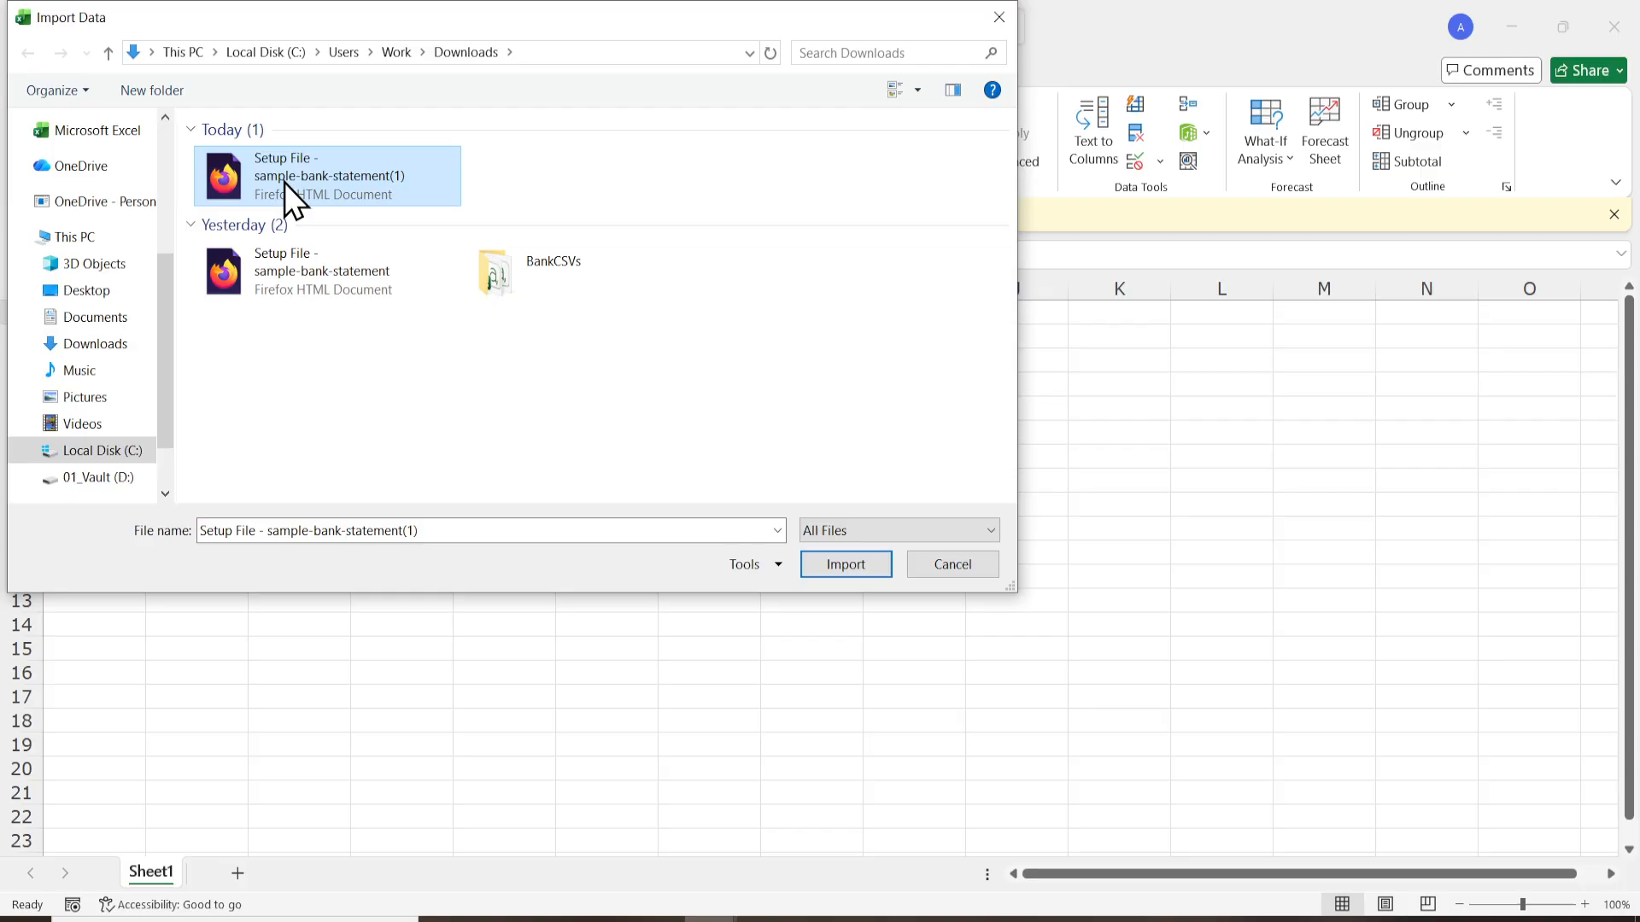
{"action": "left_click", "coordinate": [864, 574]}
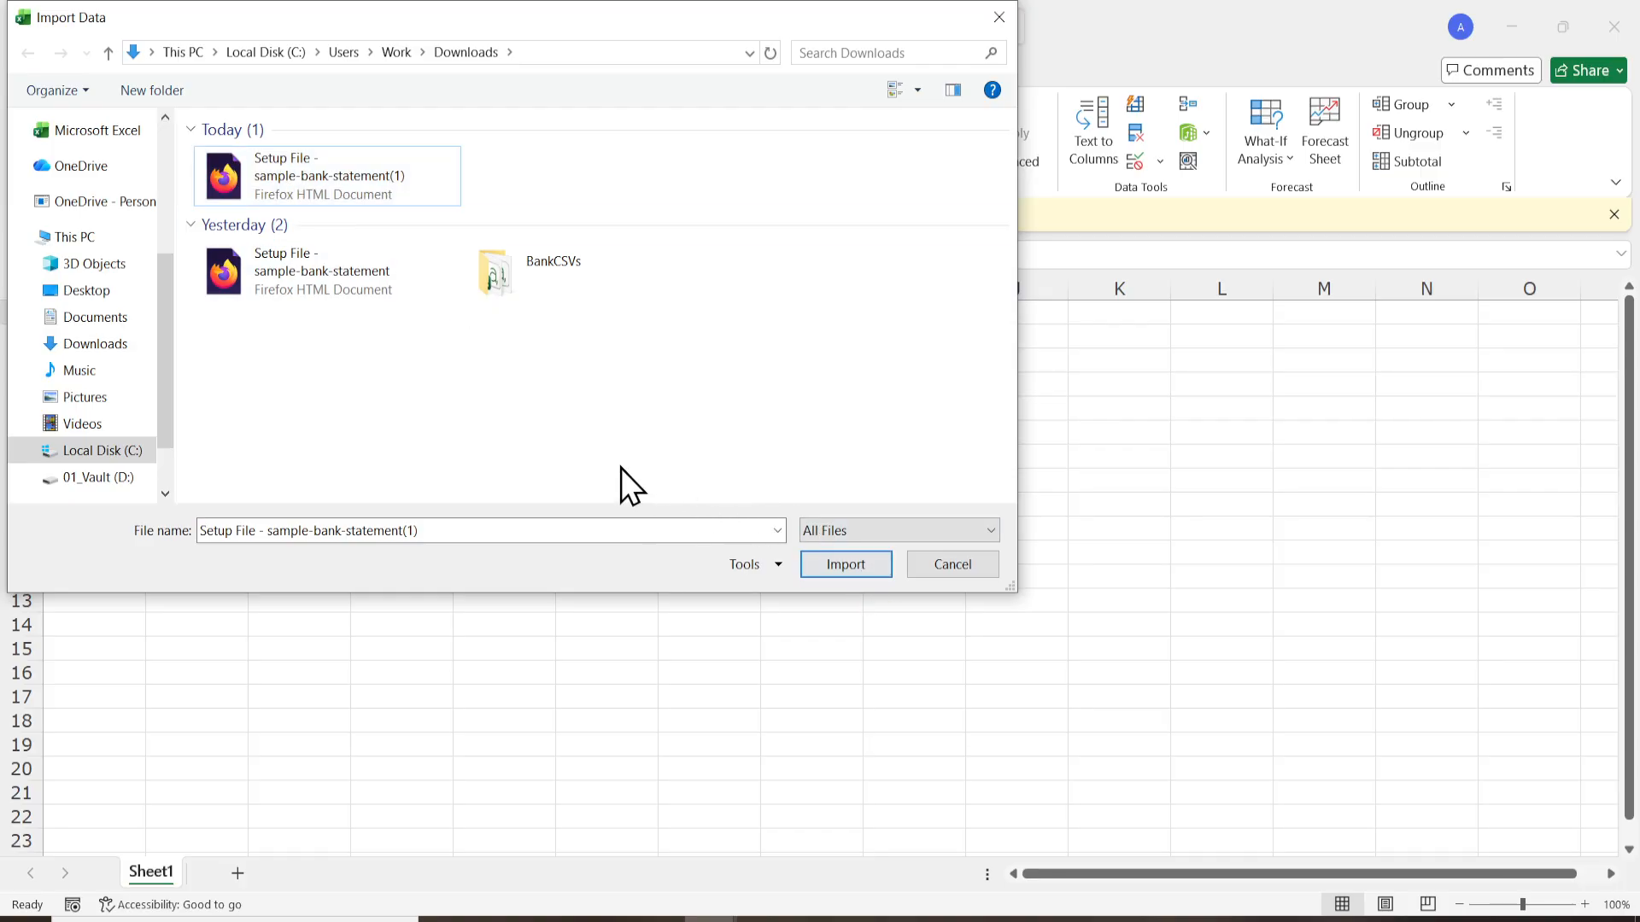
{"action": "left_click", "coordinate": [330, 185]}
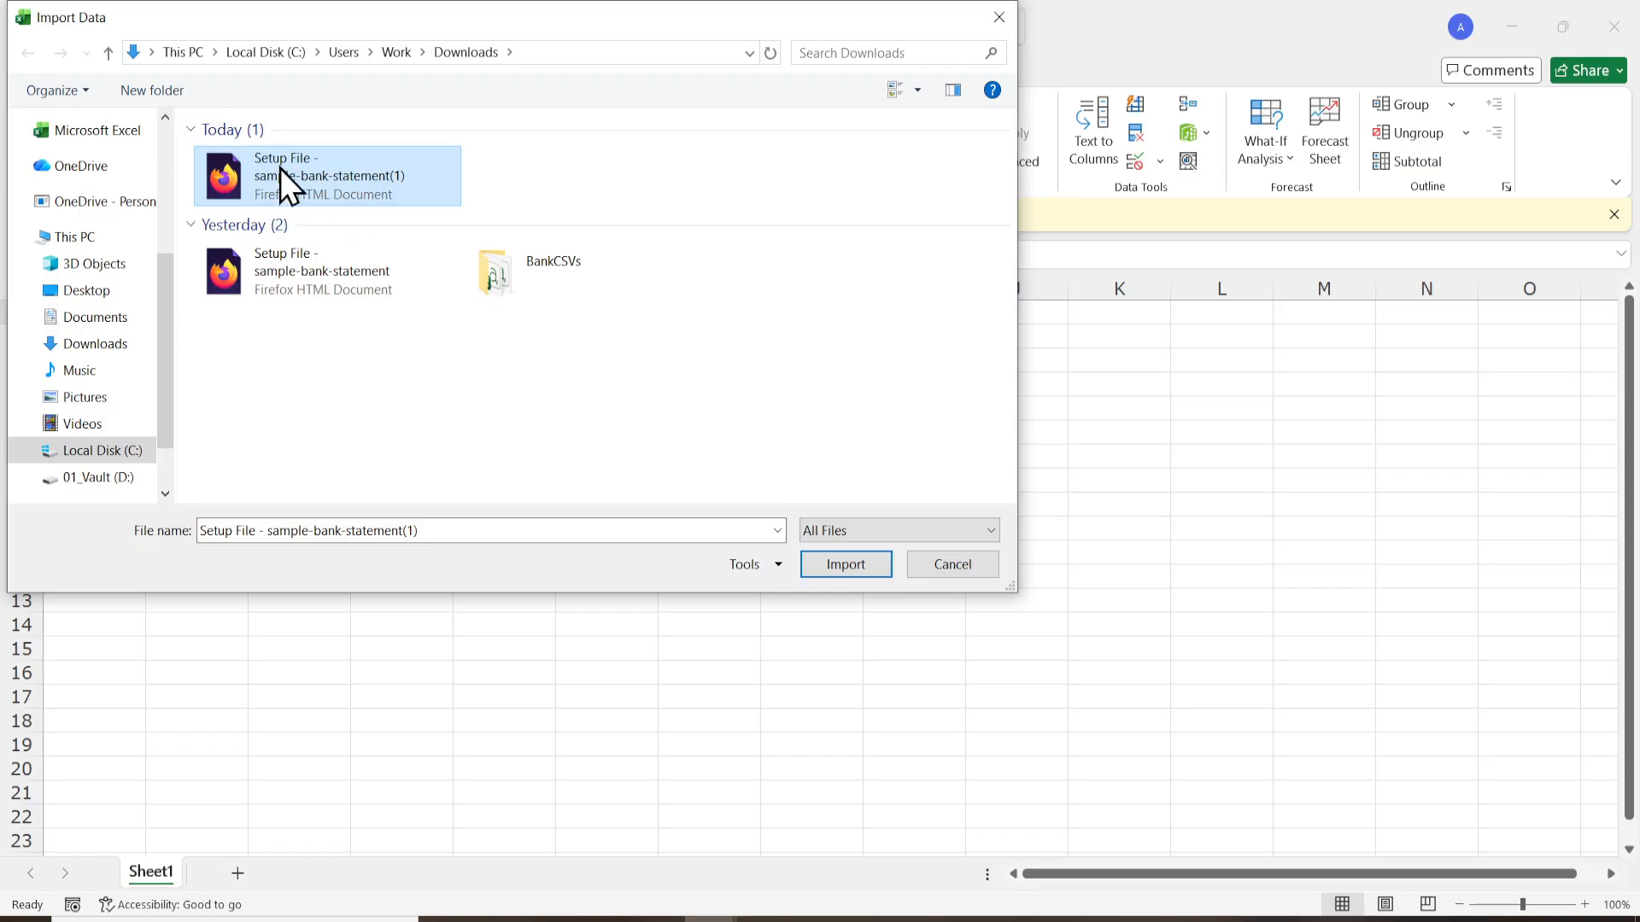
{"action": "left_click", "coordinate": [857, 563]}
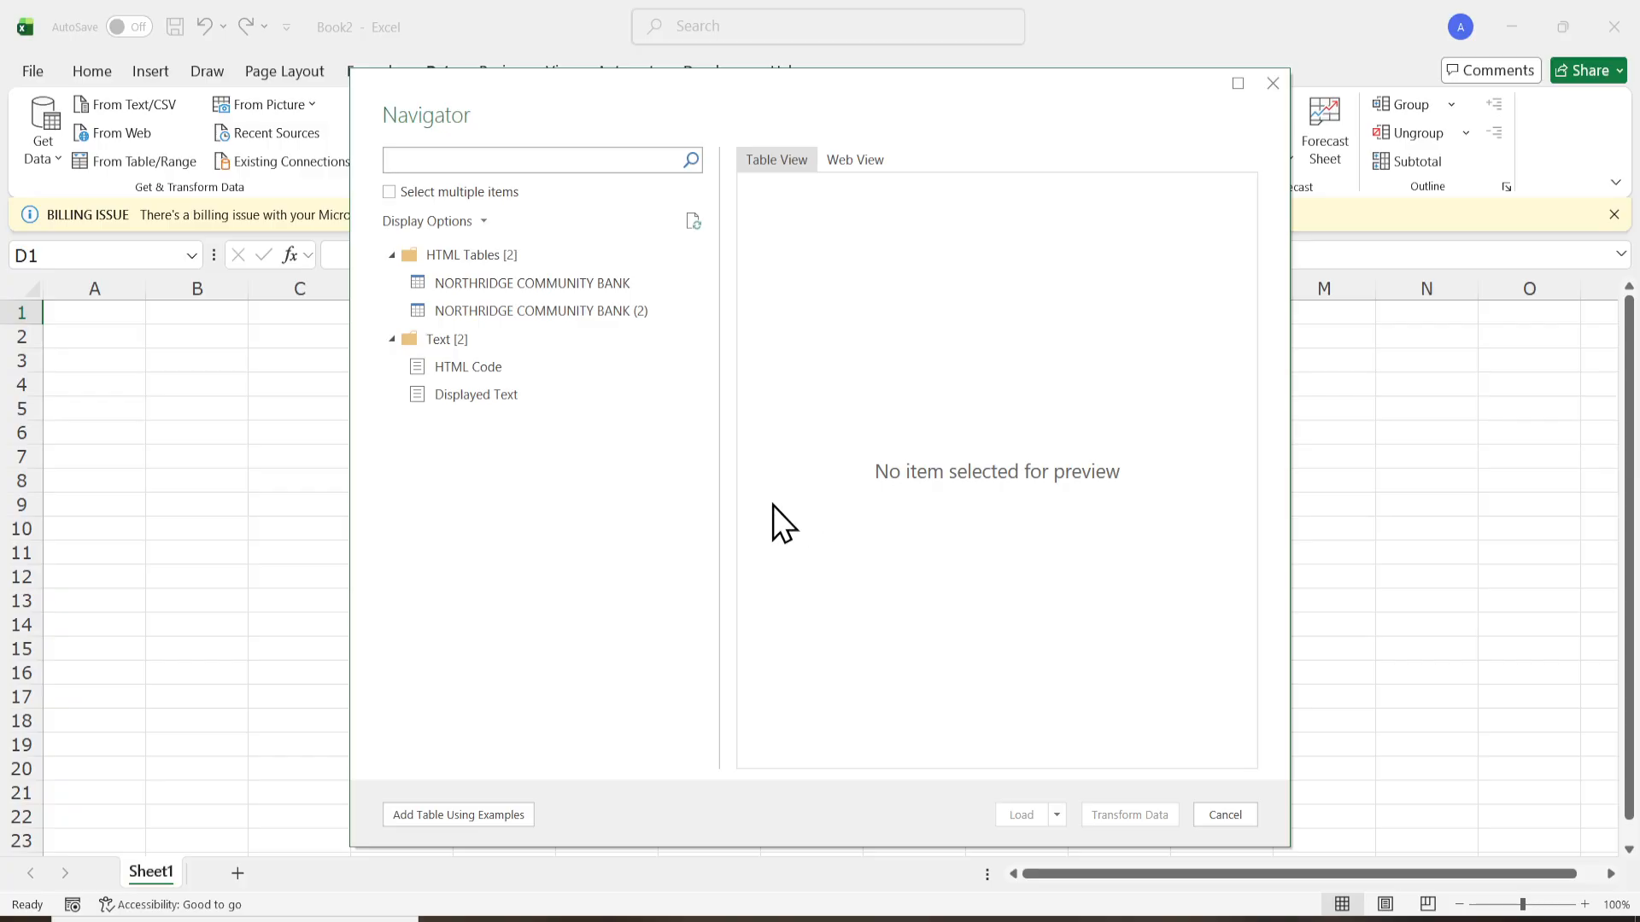
- Choose the NORTHRIDGE COMMUNITY BANK (2) table and open it for transformation in Power Query Editor
{"action": "left_click", "coordinate": [600, 314]}
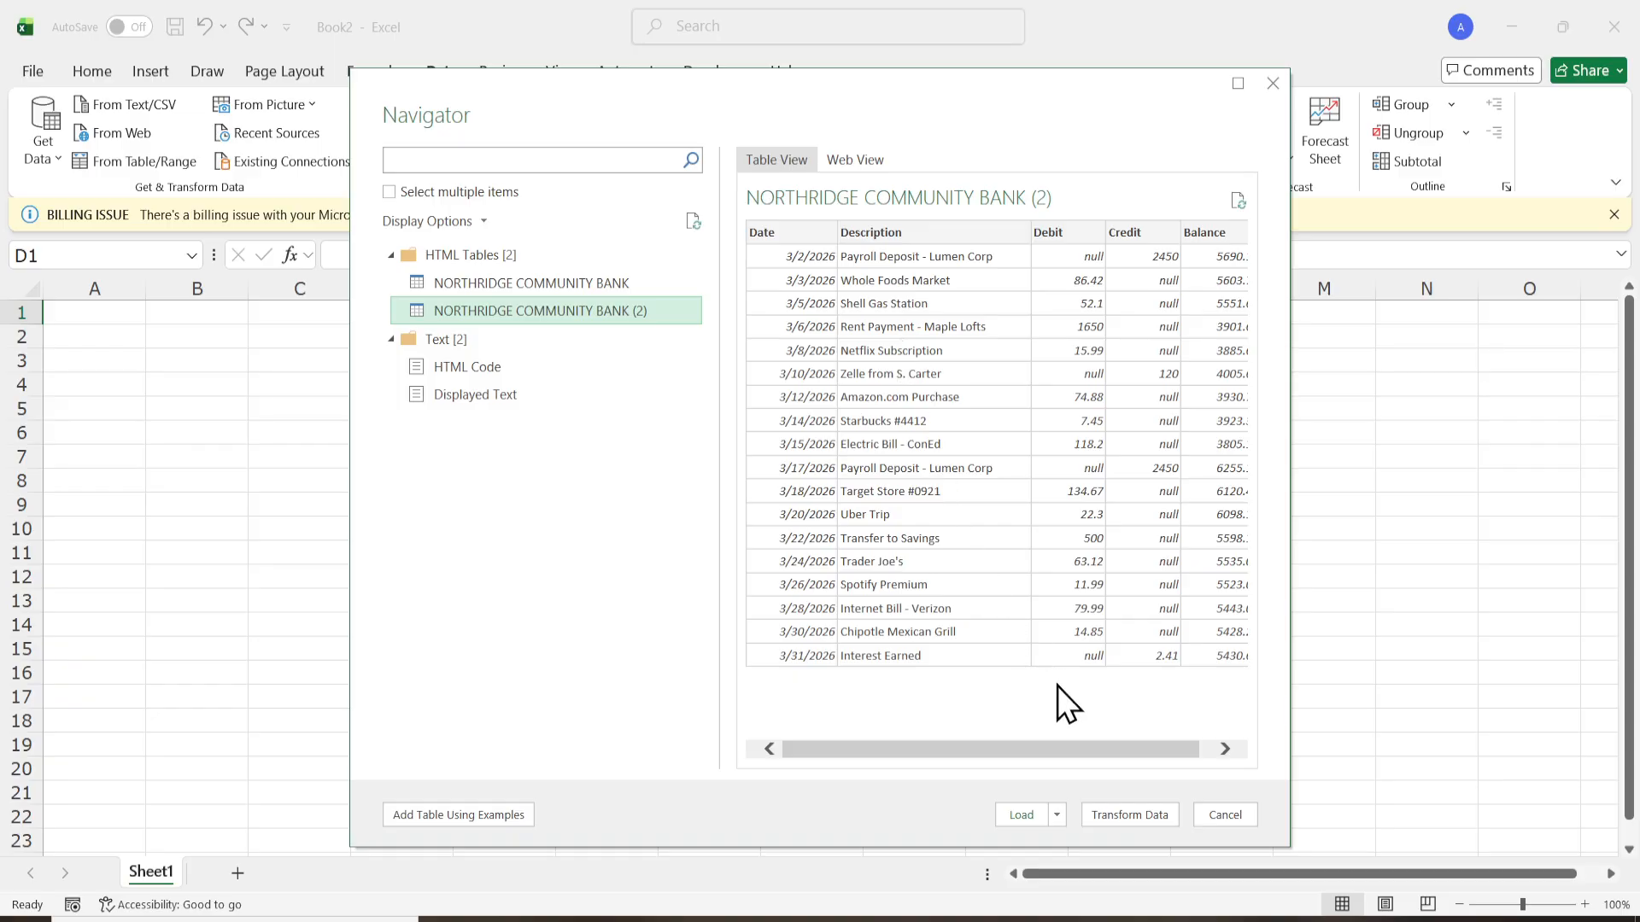
{"action": "left_click", "coordinate": [1127, 808]}
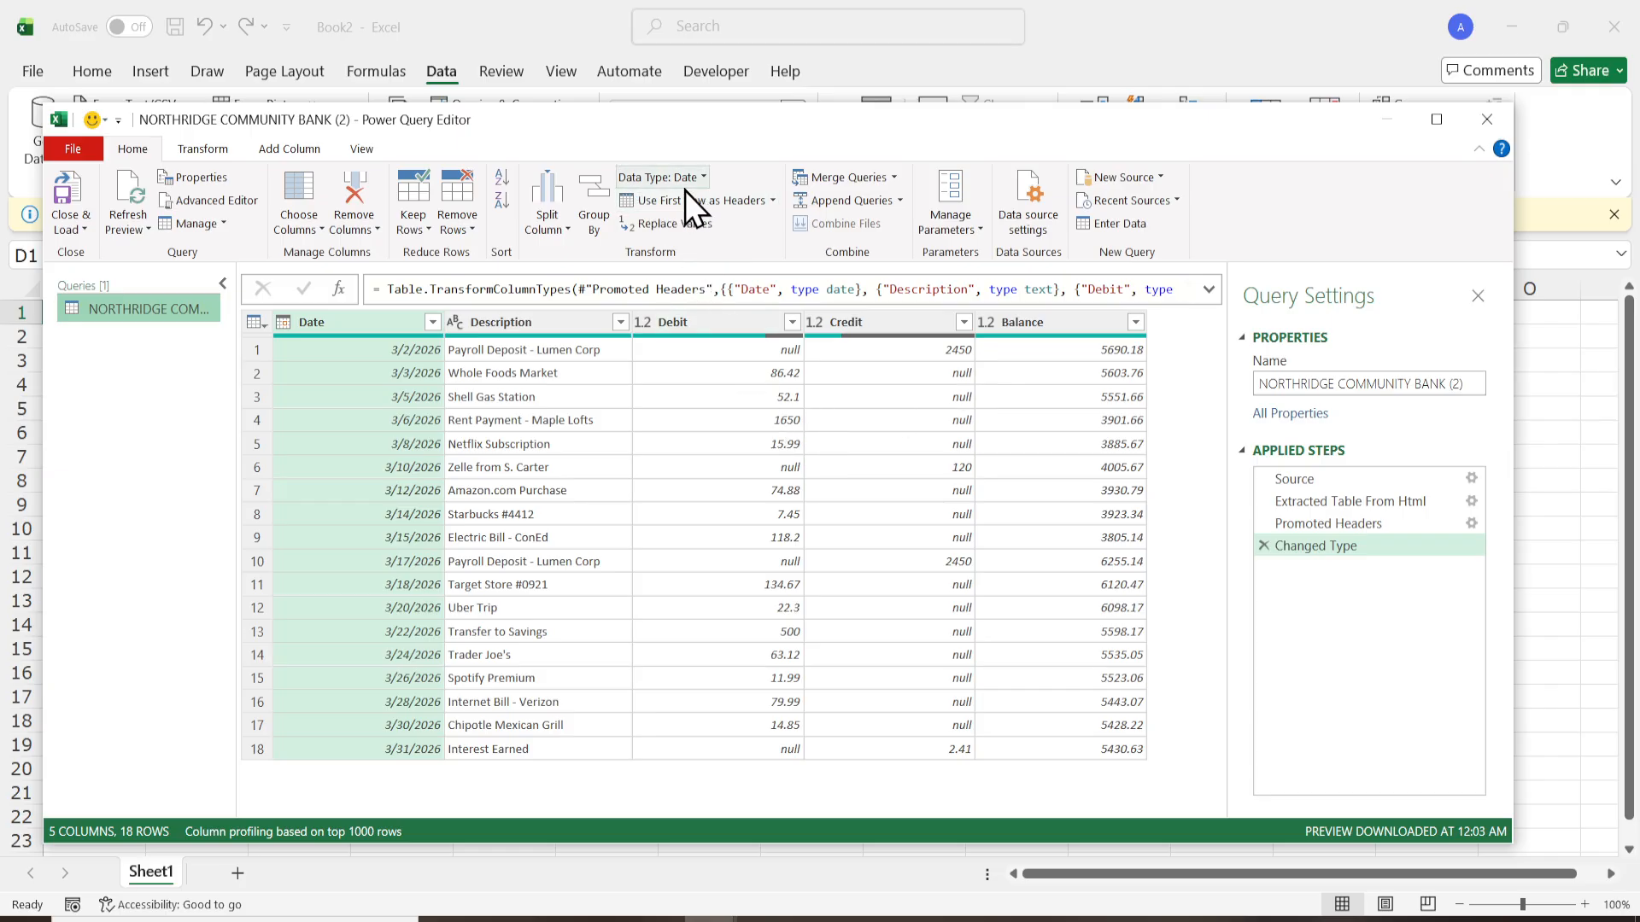
{"action": "left_click", "coordinate": [774, 200]}
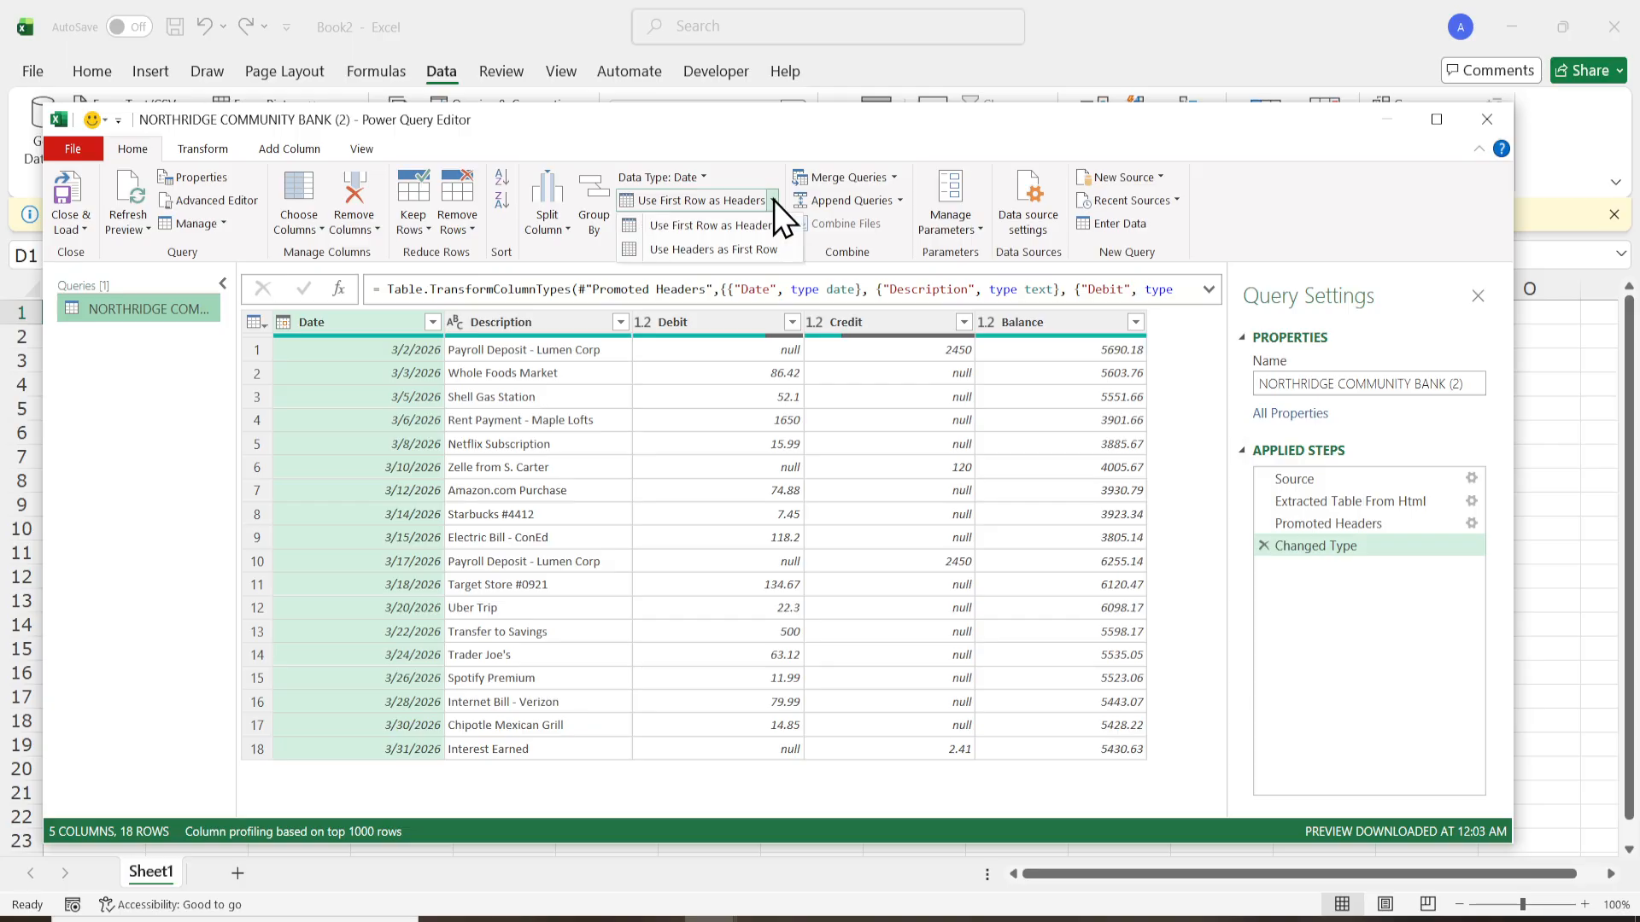
{"action": "left_click", "coordinate": [774, 200]}
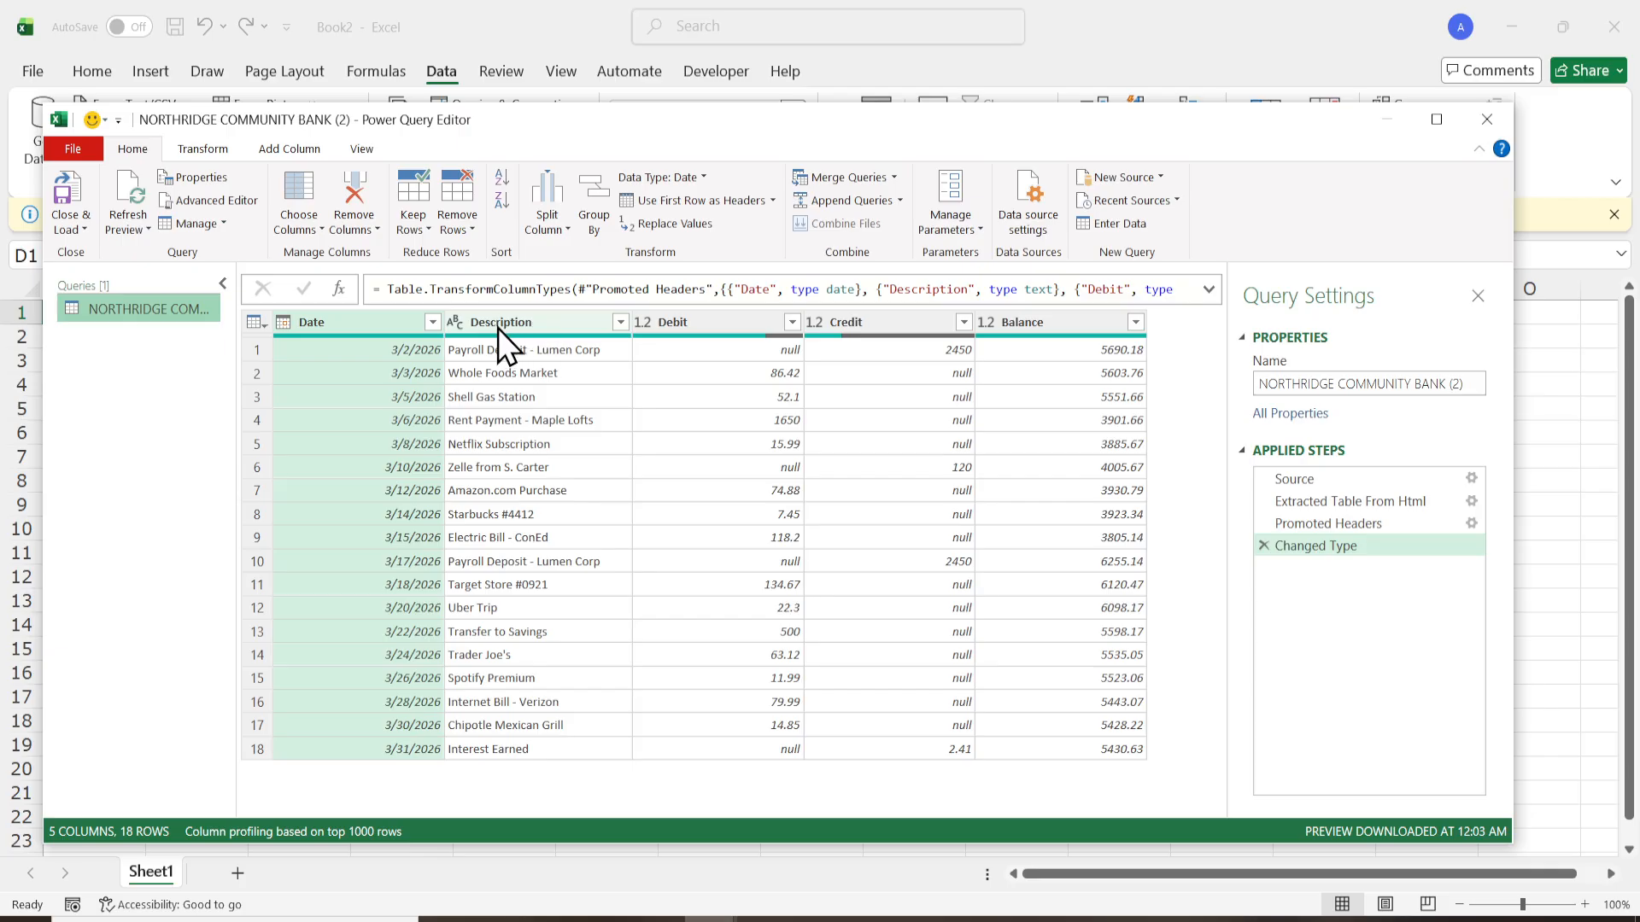
- Examine the Debit, Credit and Balance column headers and the column operations available for Credit
{"action": "double_click", "coordinate": [674, 323]}
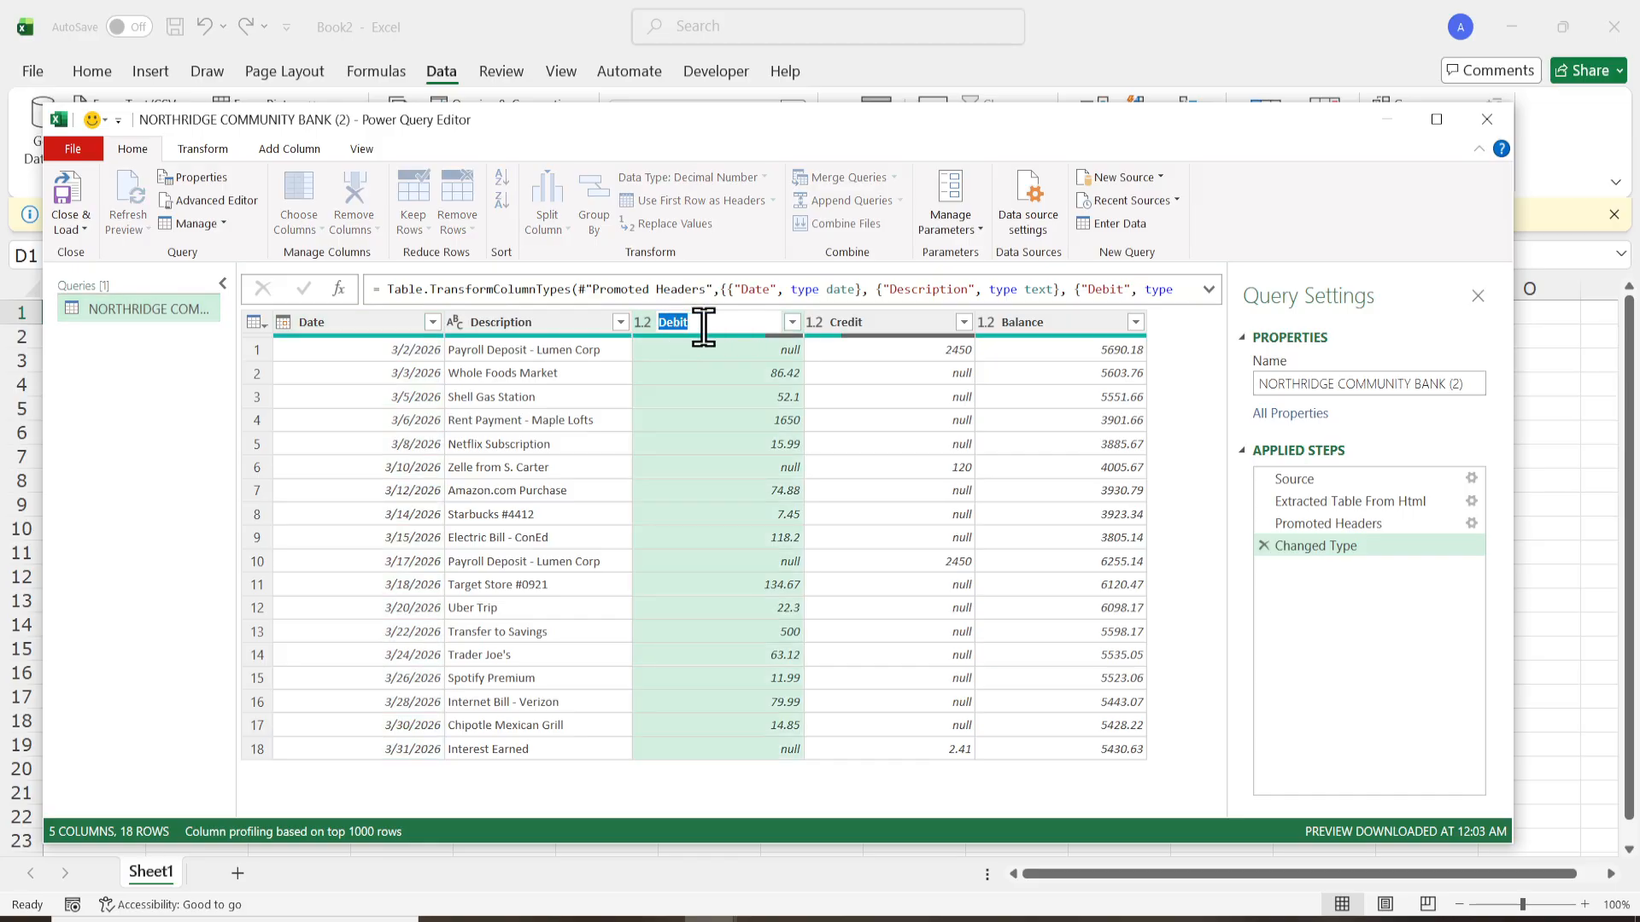
{"action": "left_click", "coordinate": [704, 326]}
{"action": "double_click", "coordinate": [864, 324]}
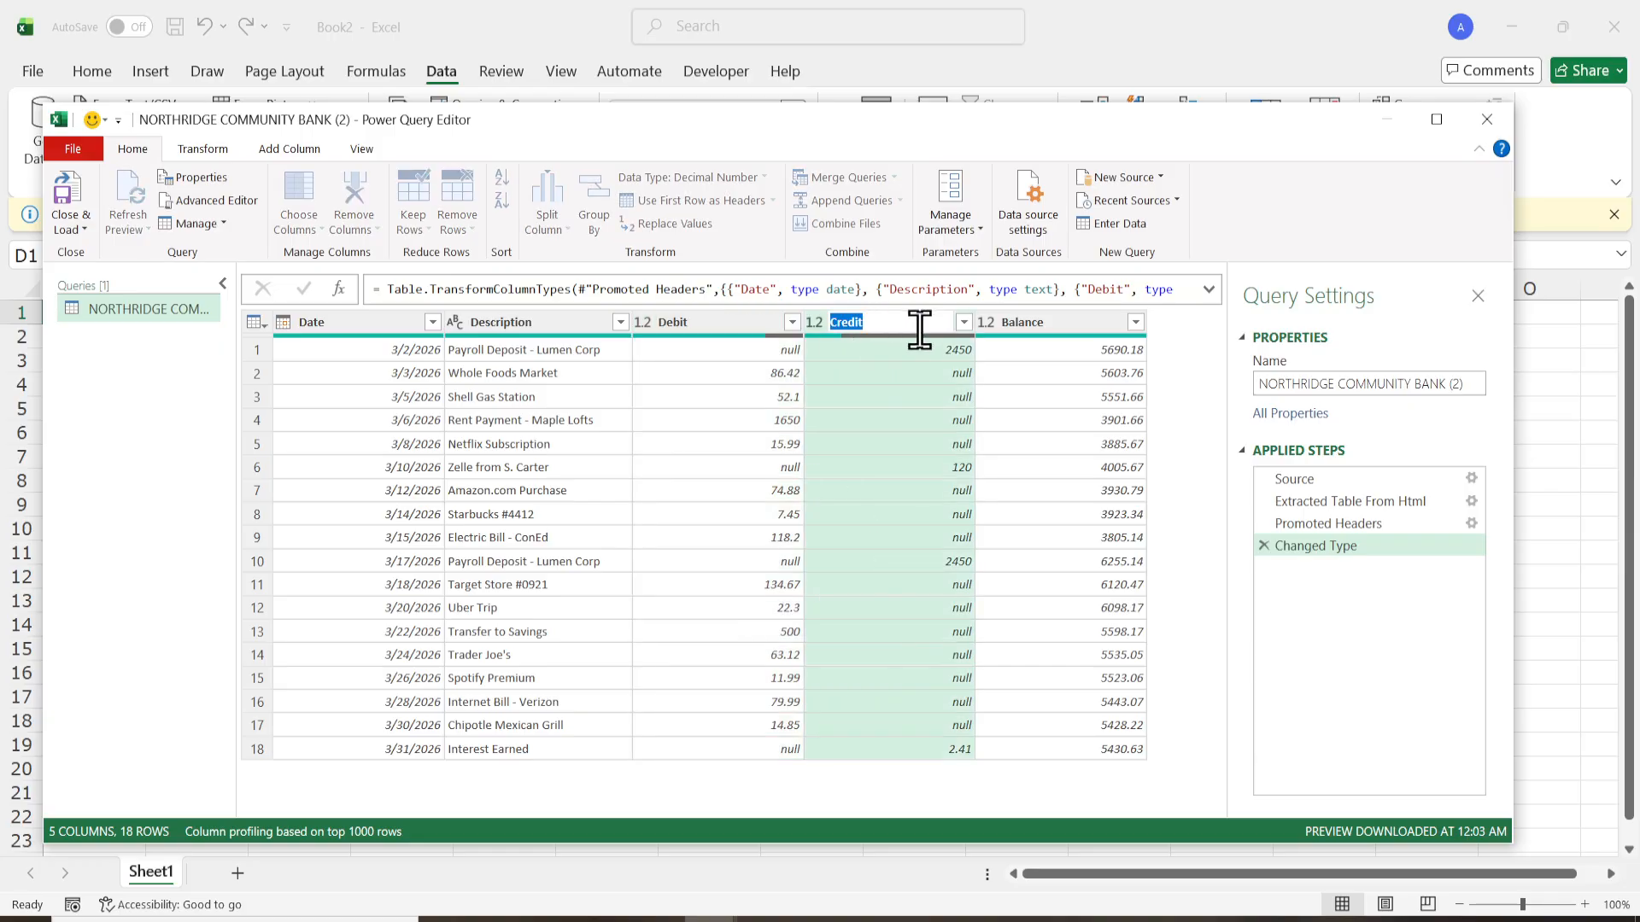
{"action": "double_click", "coordinate": [1043, 325]}
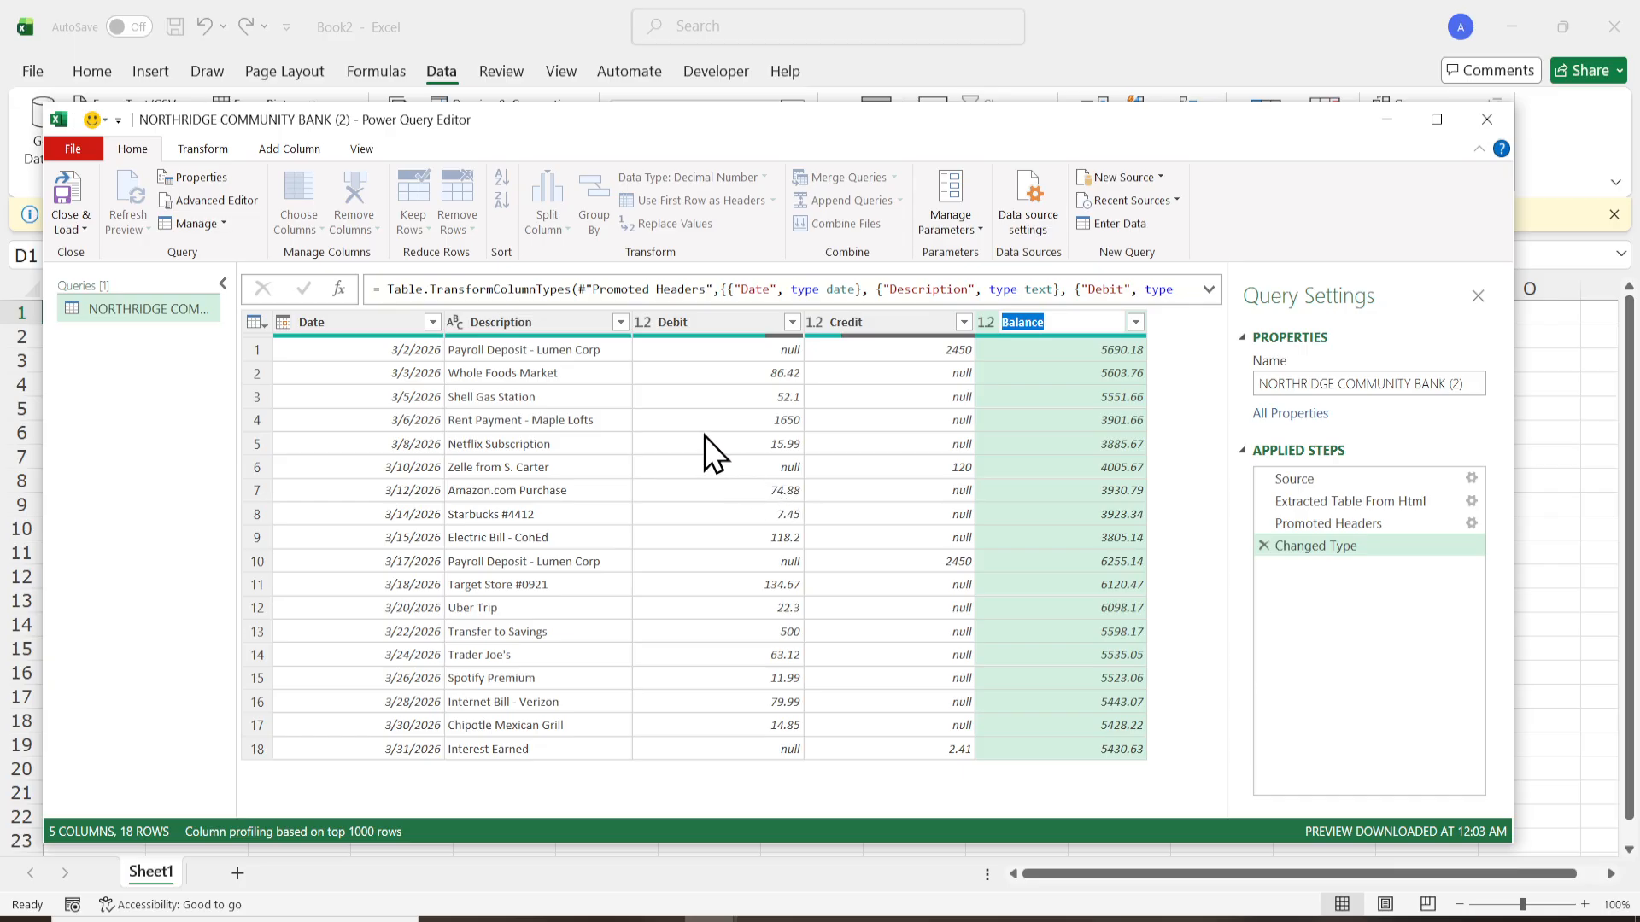
{"action": "right_click", "coordinate": [1027, 316]}
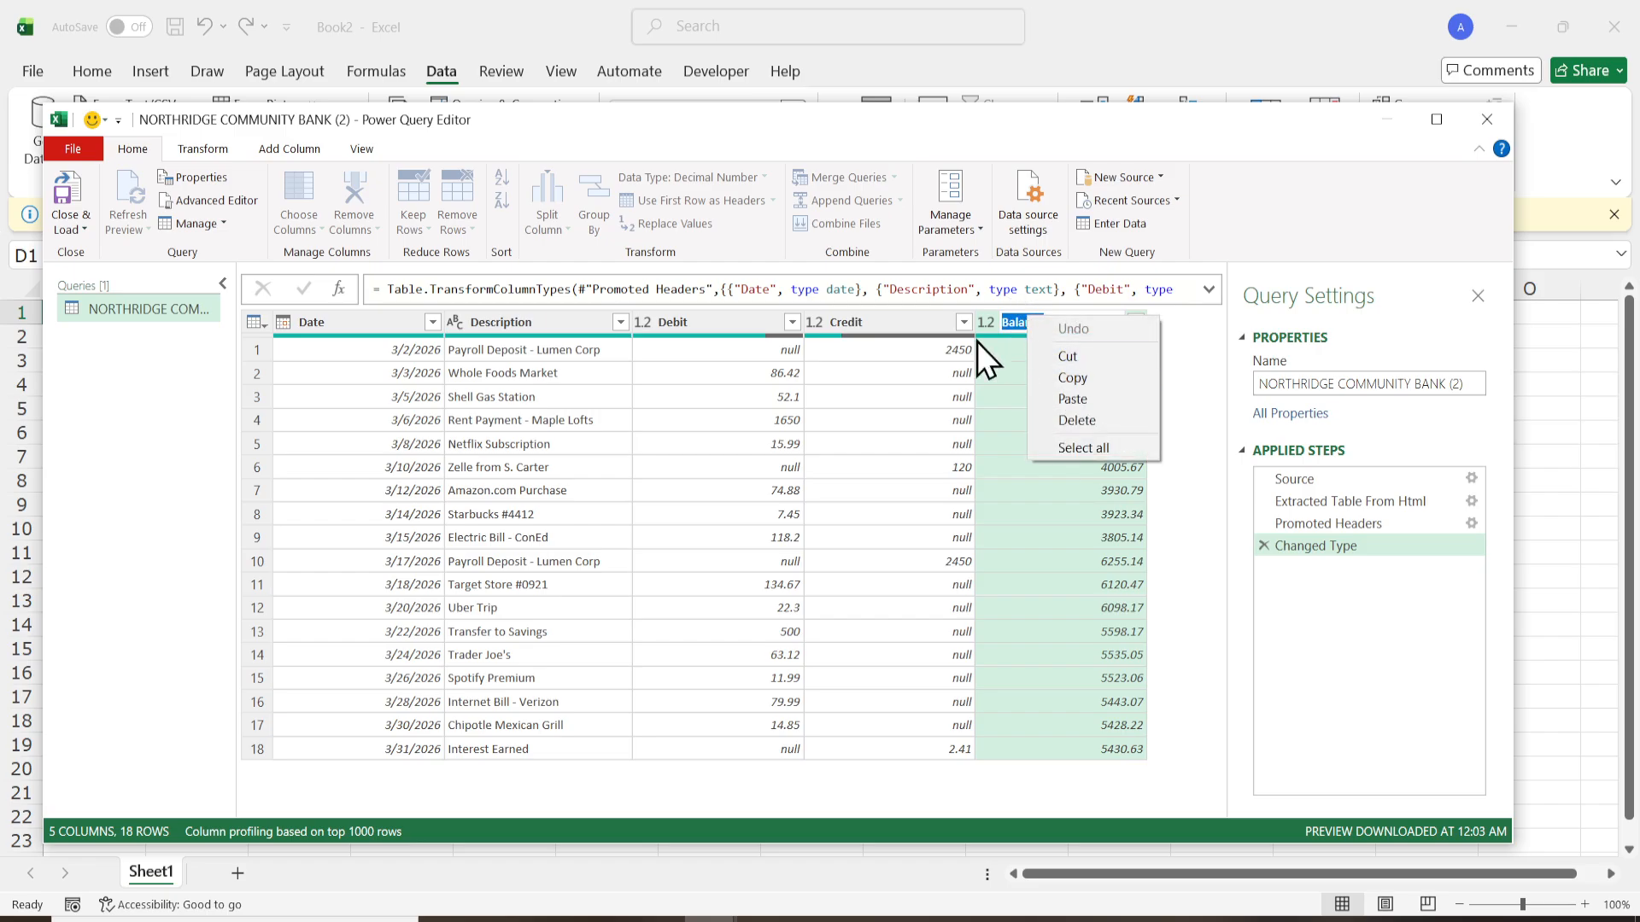
{"action": "left_click", "coordinate": [921, 322]}
{"action": "right_click", "coordinate": [918, 322]}
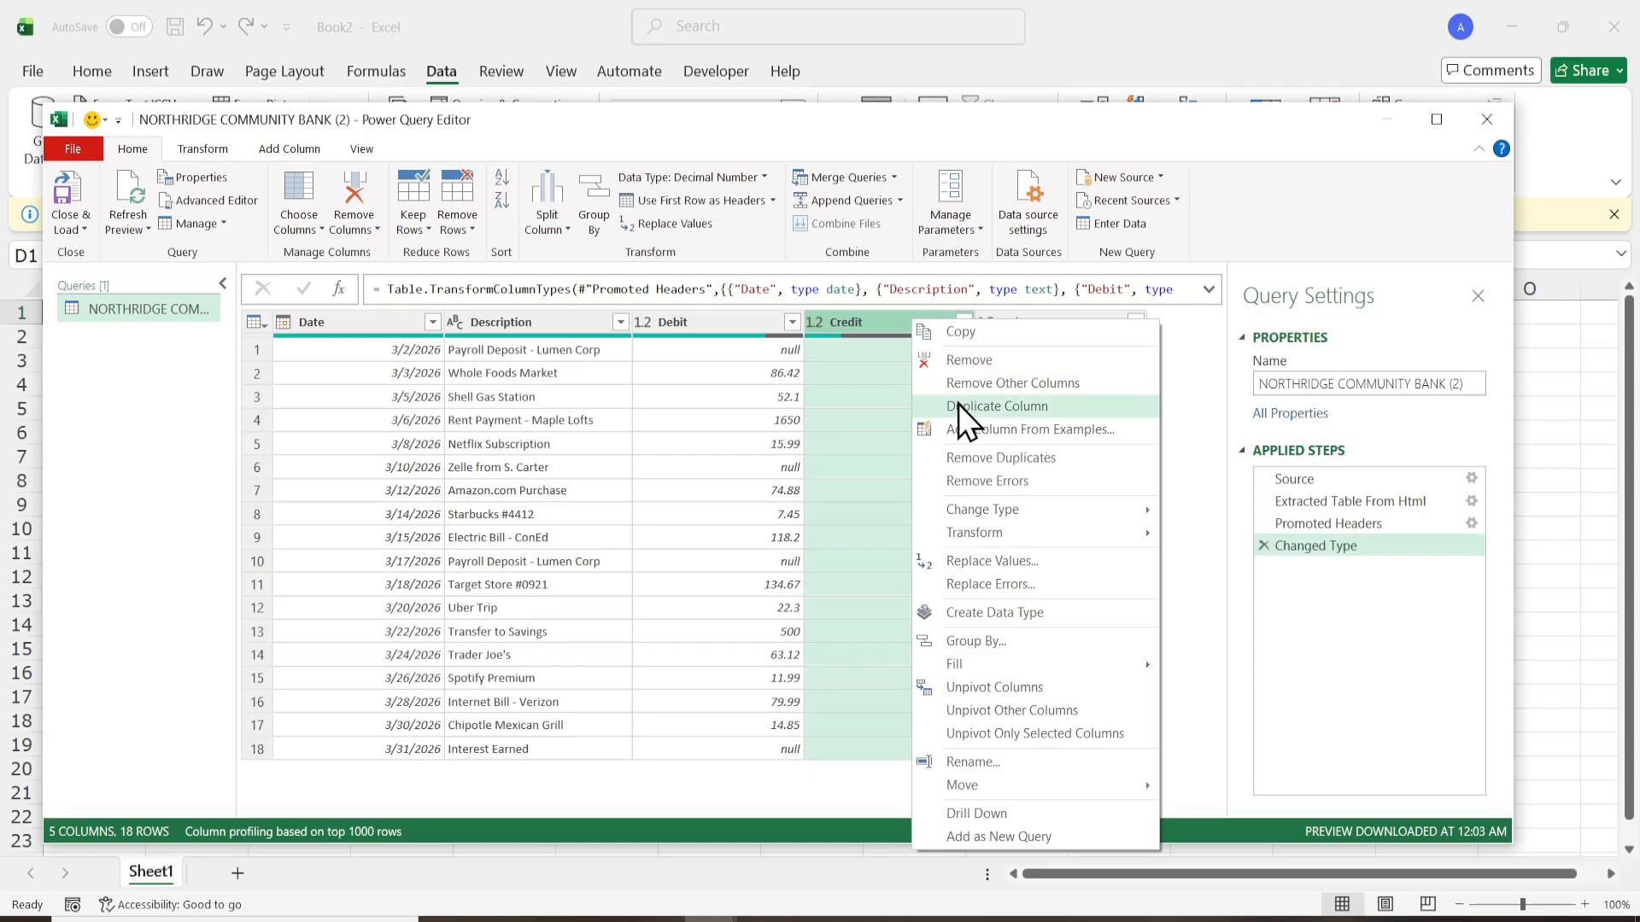
{"action": "left_click", "coordinate": [888, 327]}
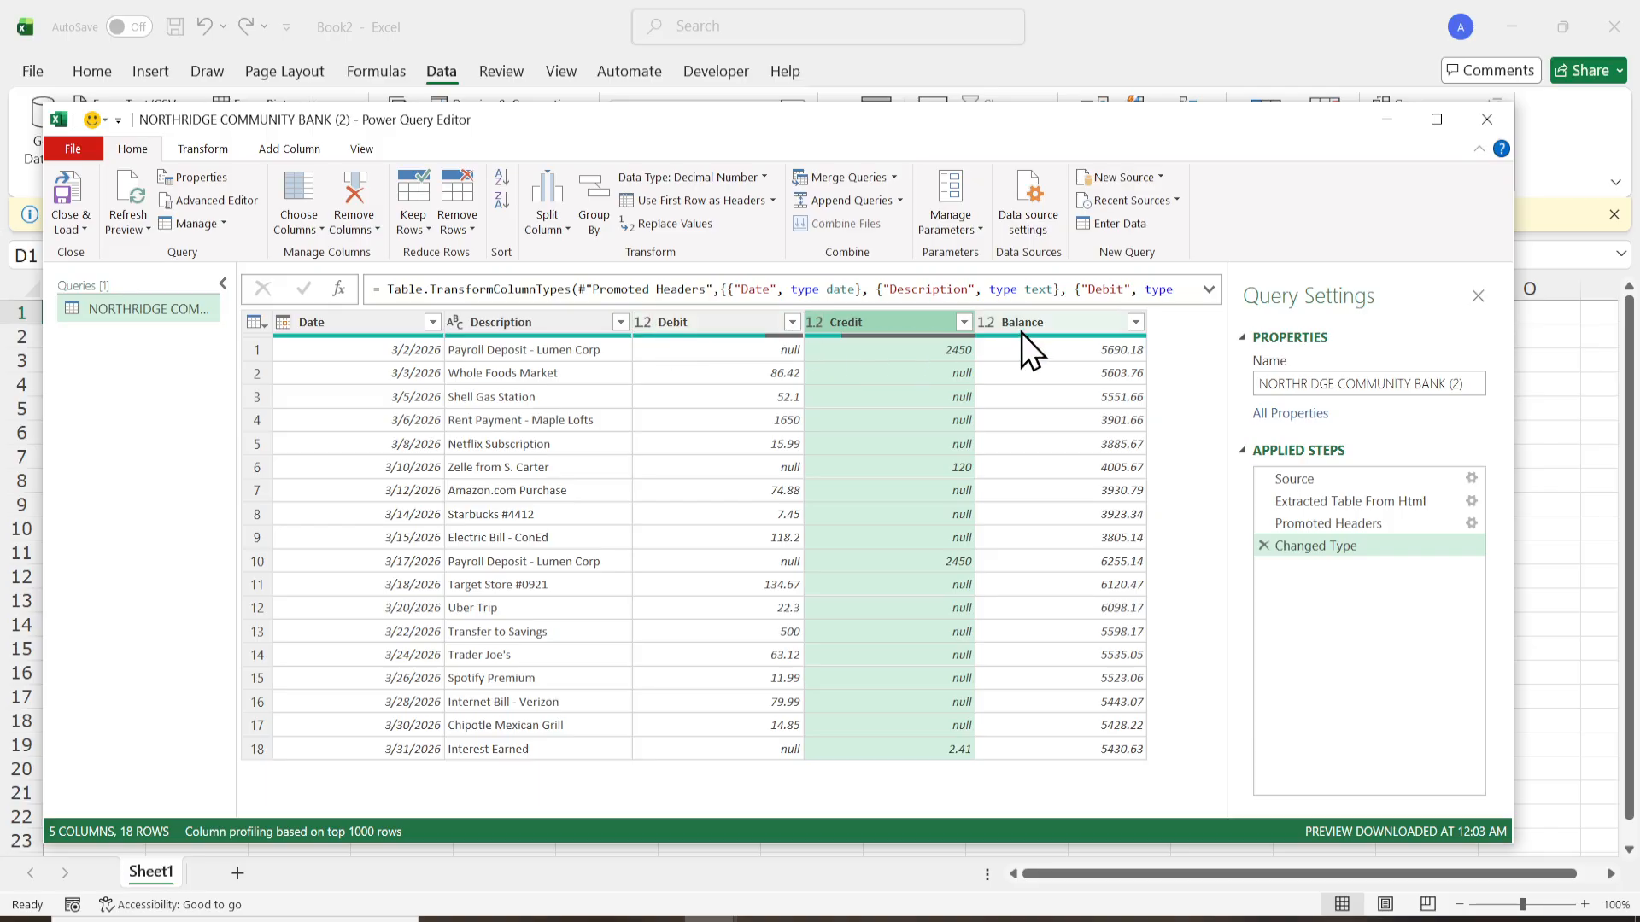
- Set the Date column's data type to Date, and close and load the query into the workbook
{"action": "left_click", "coordinate": [284, 324]}
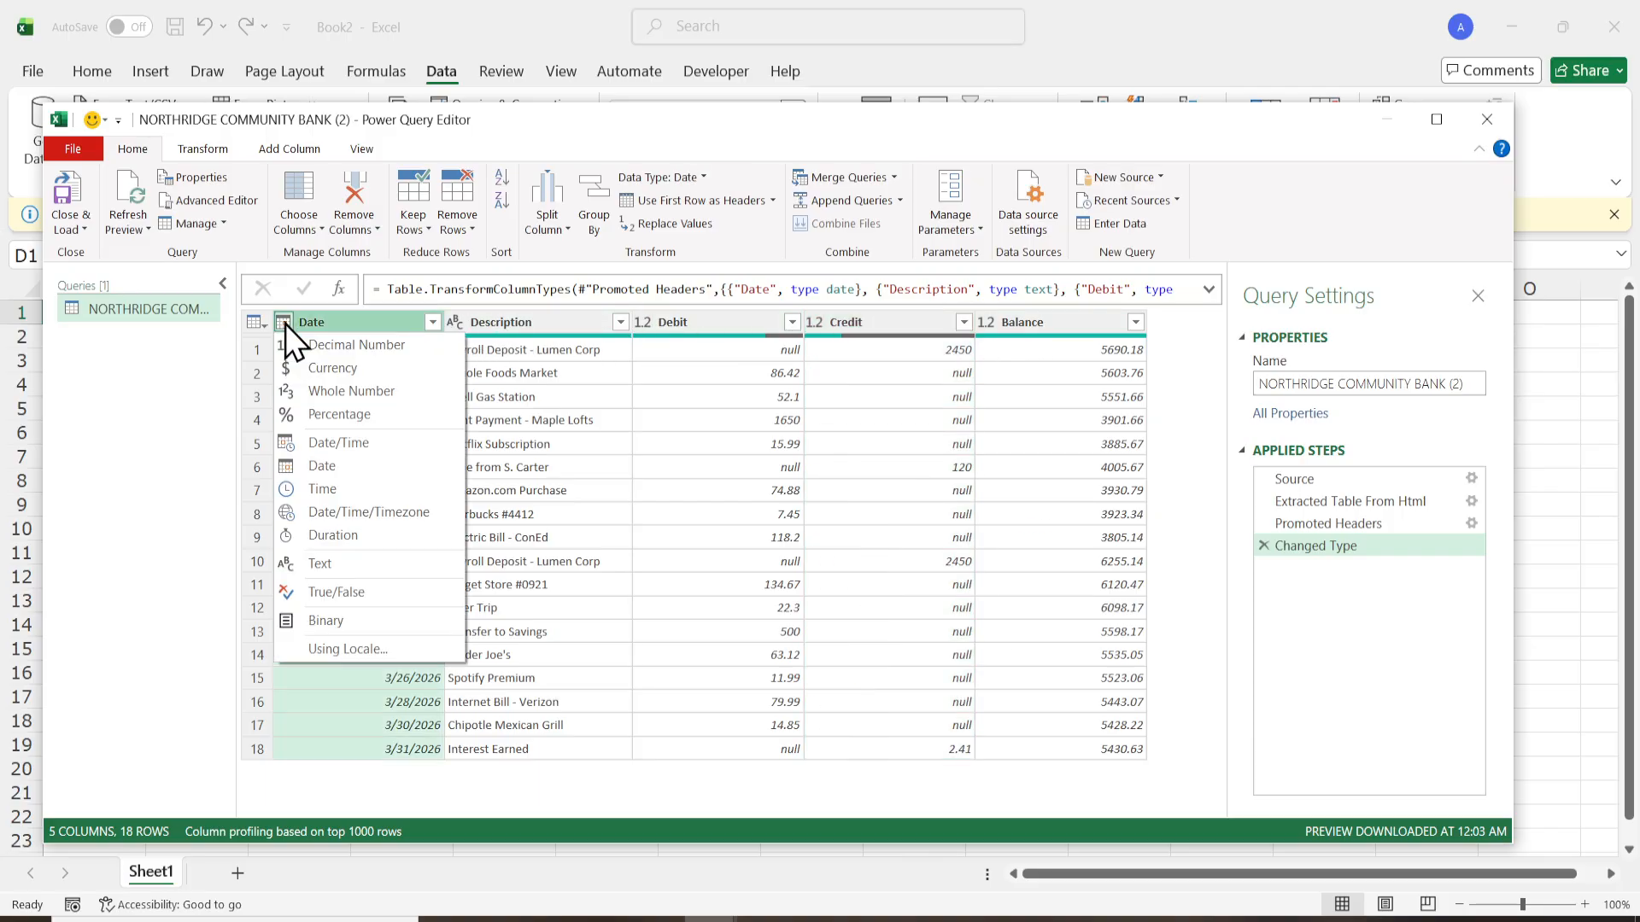
{"action": "left_click", "coordinate": [314, 464]}
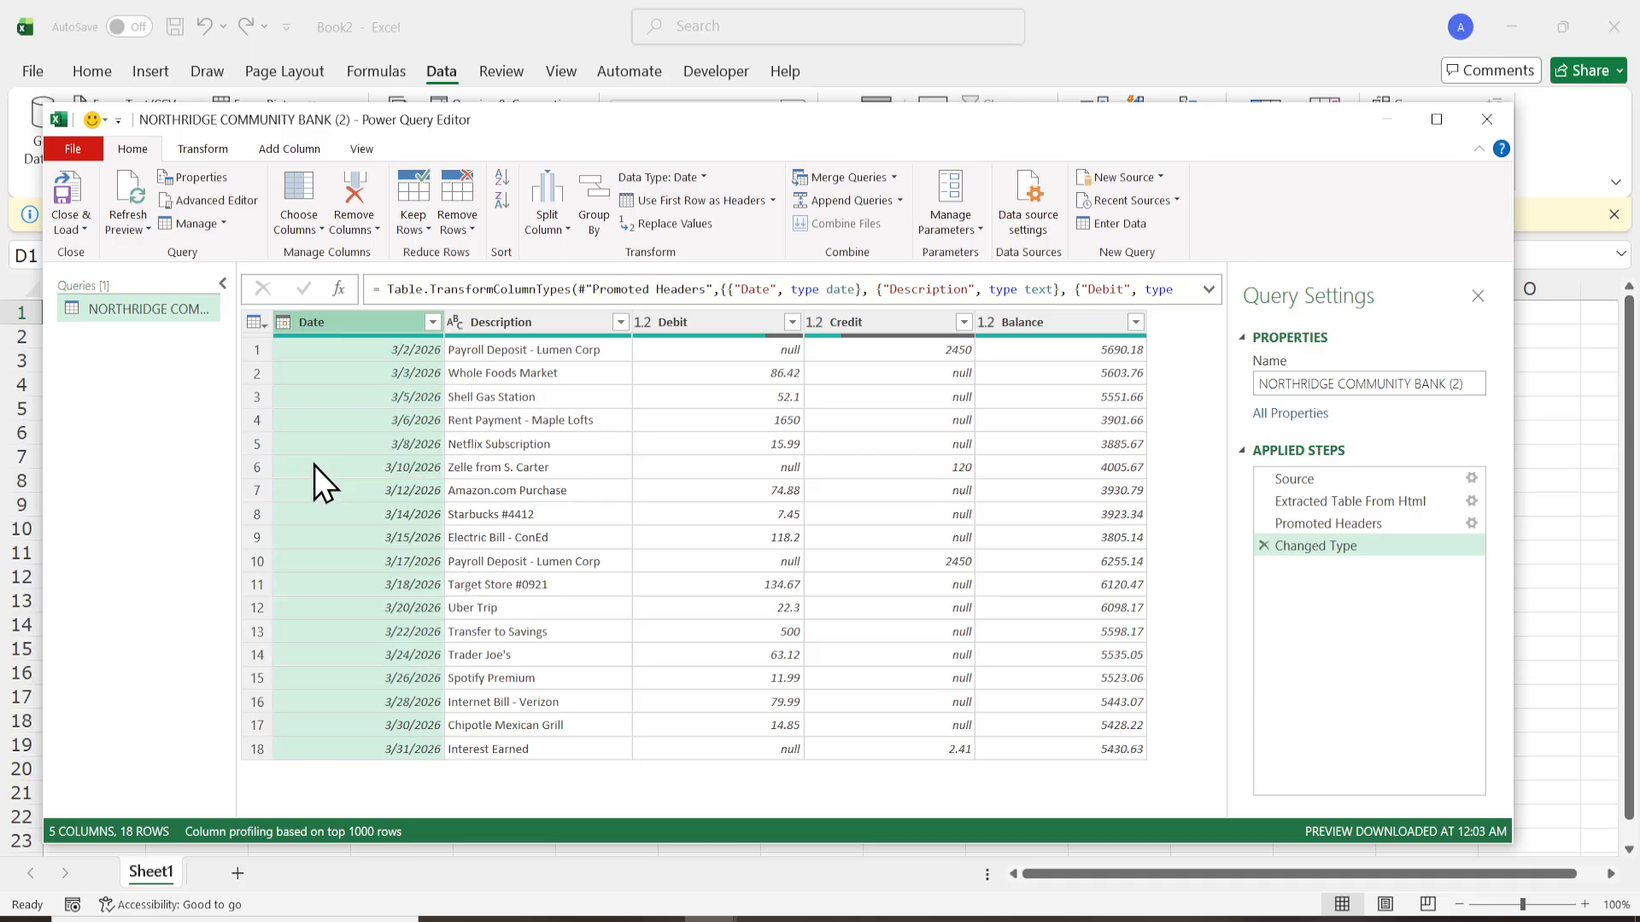
{"action": "left_click", "coordinate": [459, 325]}
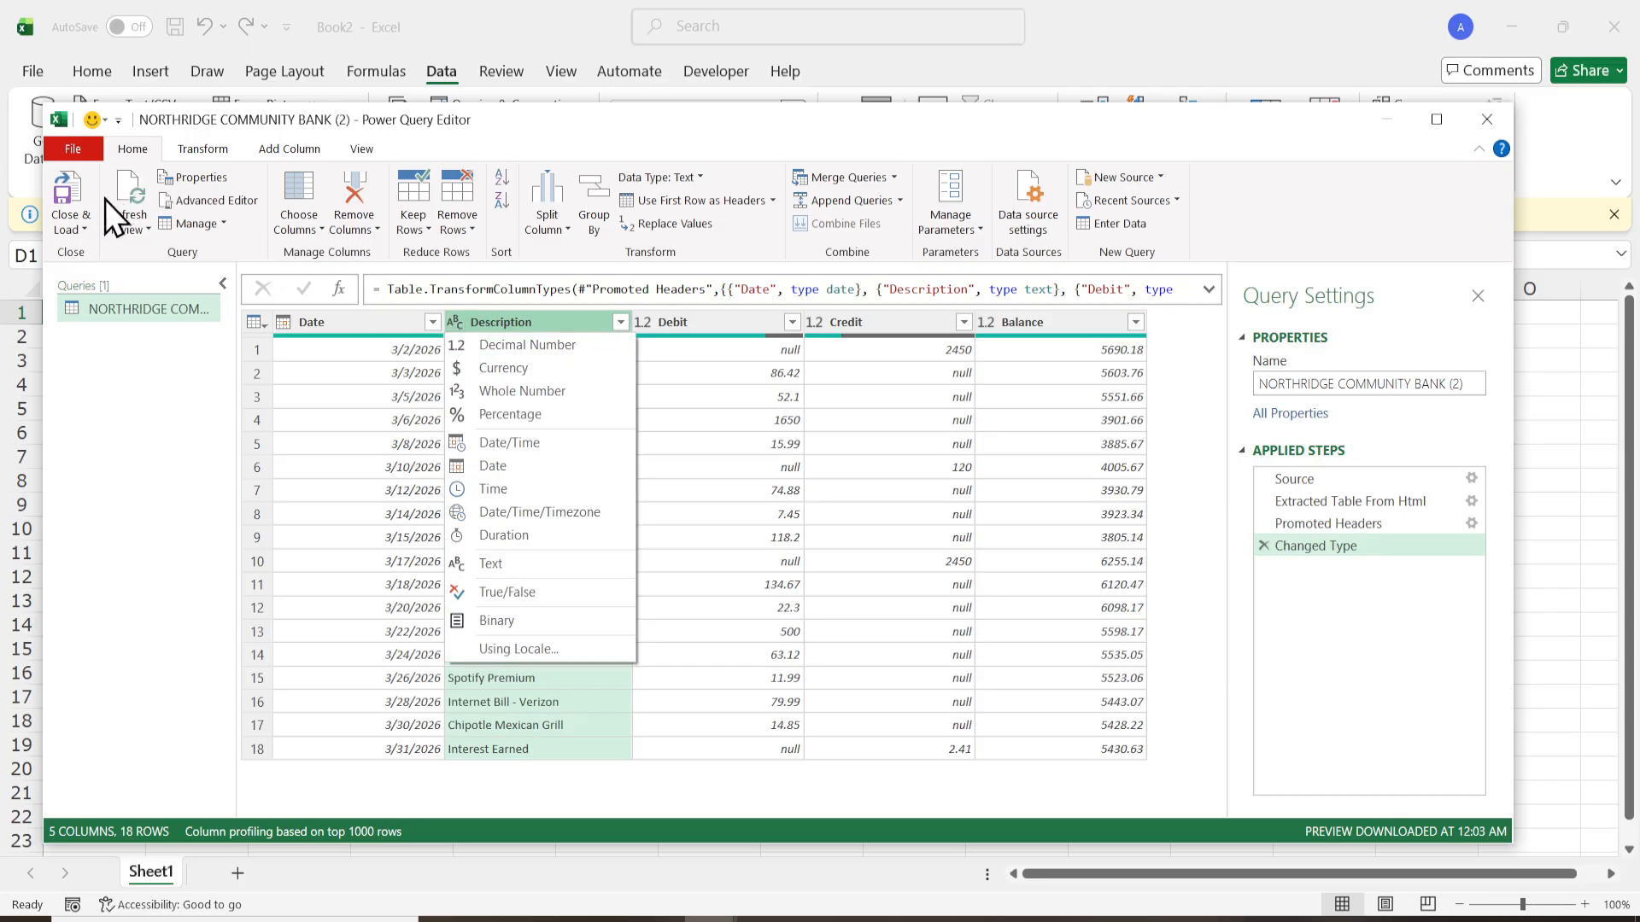
{"action": "left_click", "coordinate": [75, 230]}
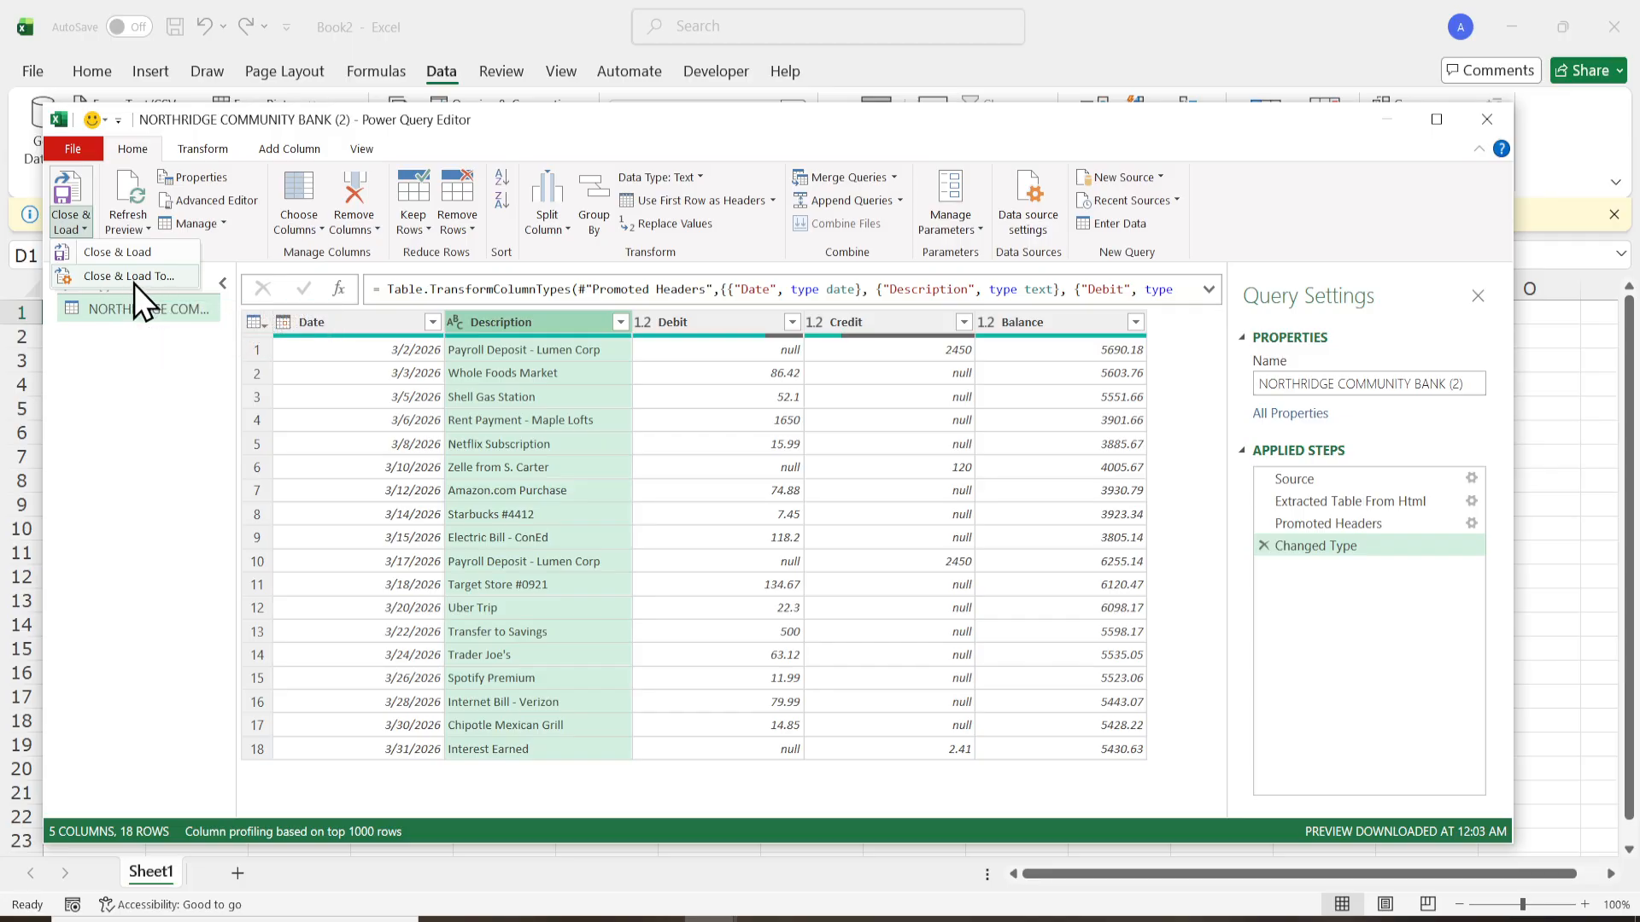
{"action": "left_click", "coordinate": [117, 252]}
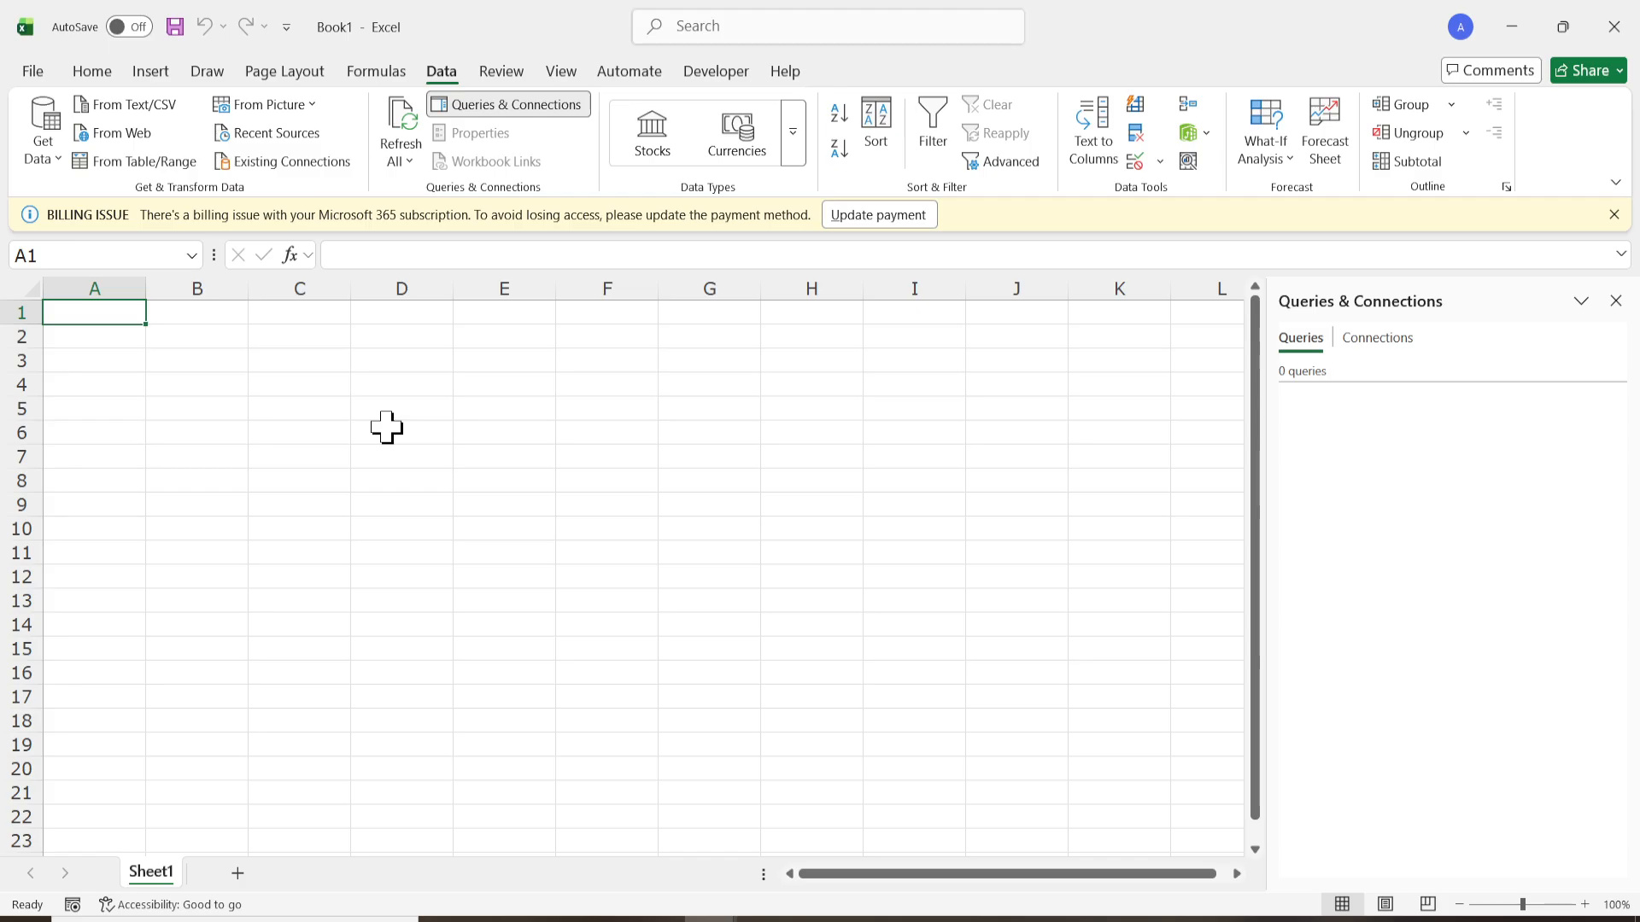
{"action": "left_click", "coordinate": [457, 509]}
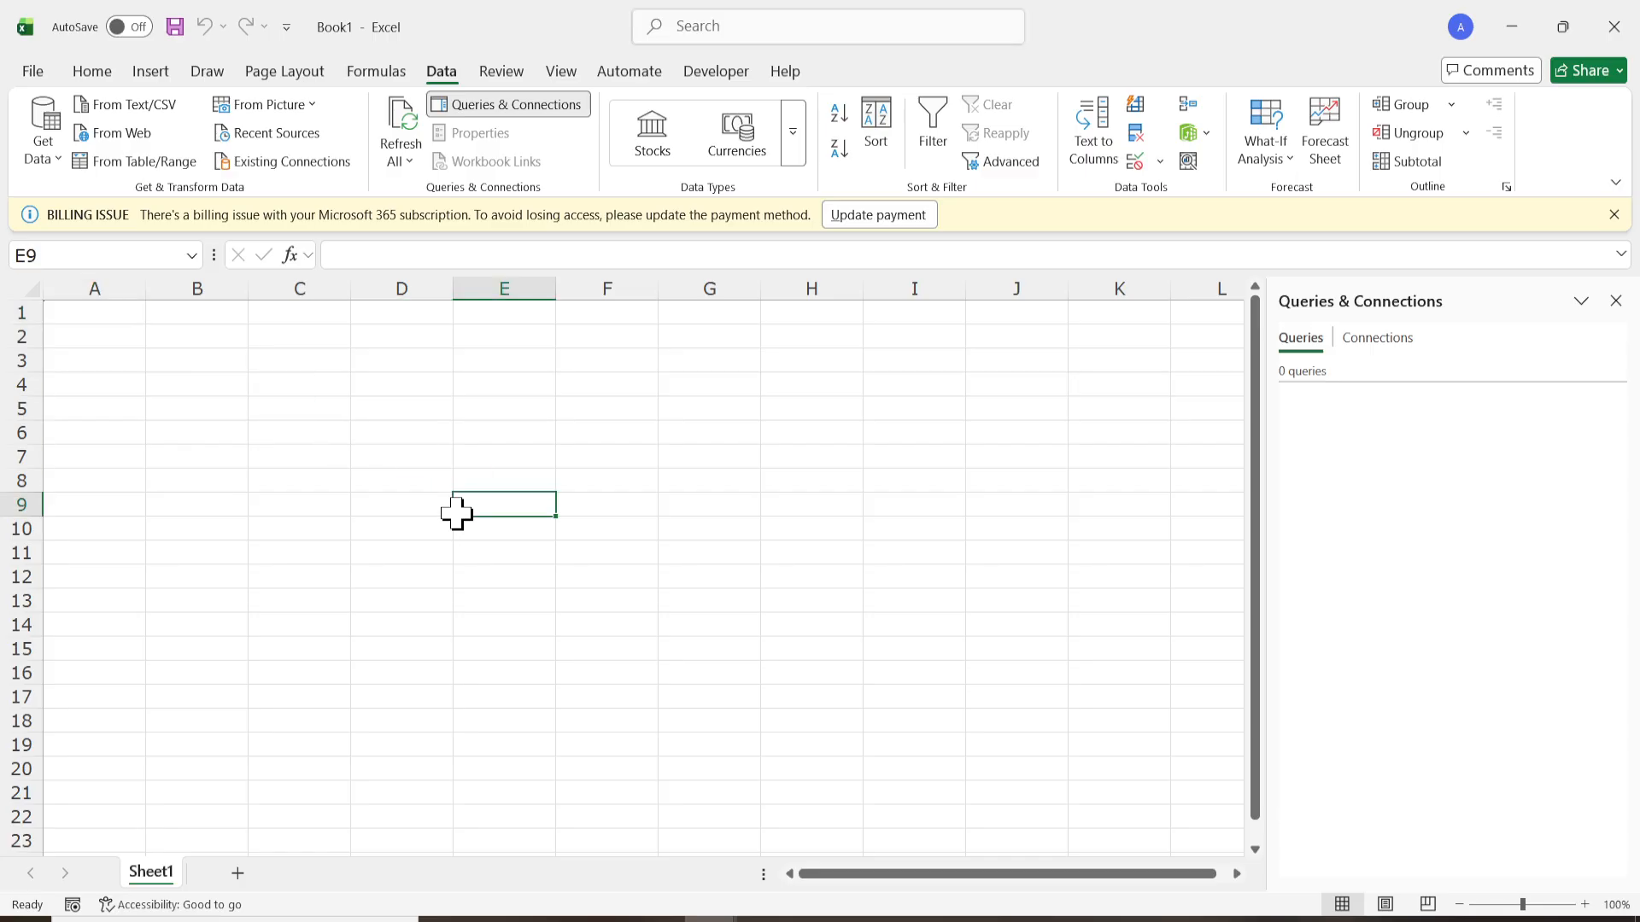
{"action": "left_click", "coordinate": [125, 311]}
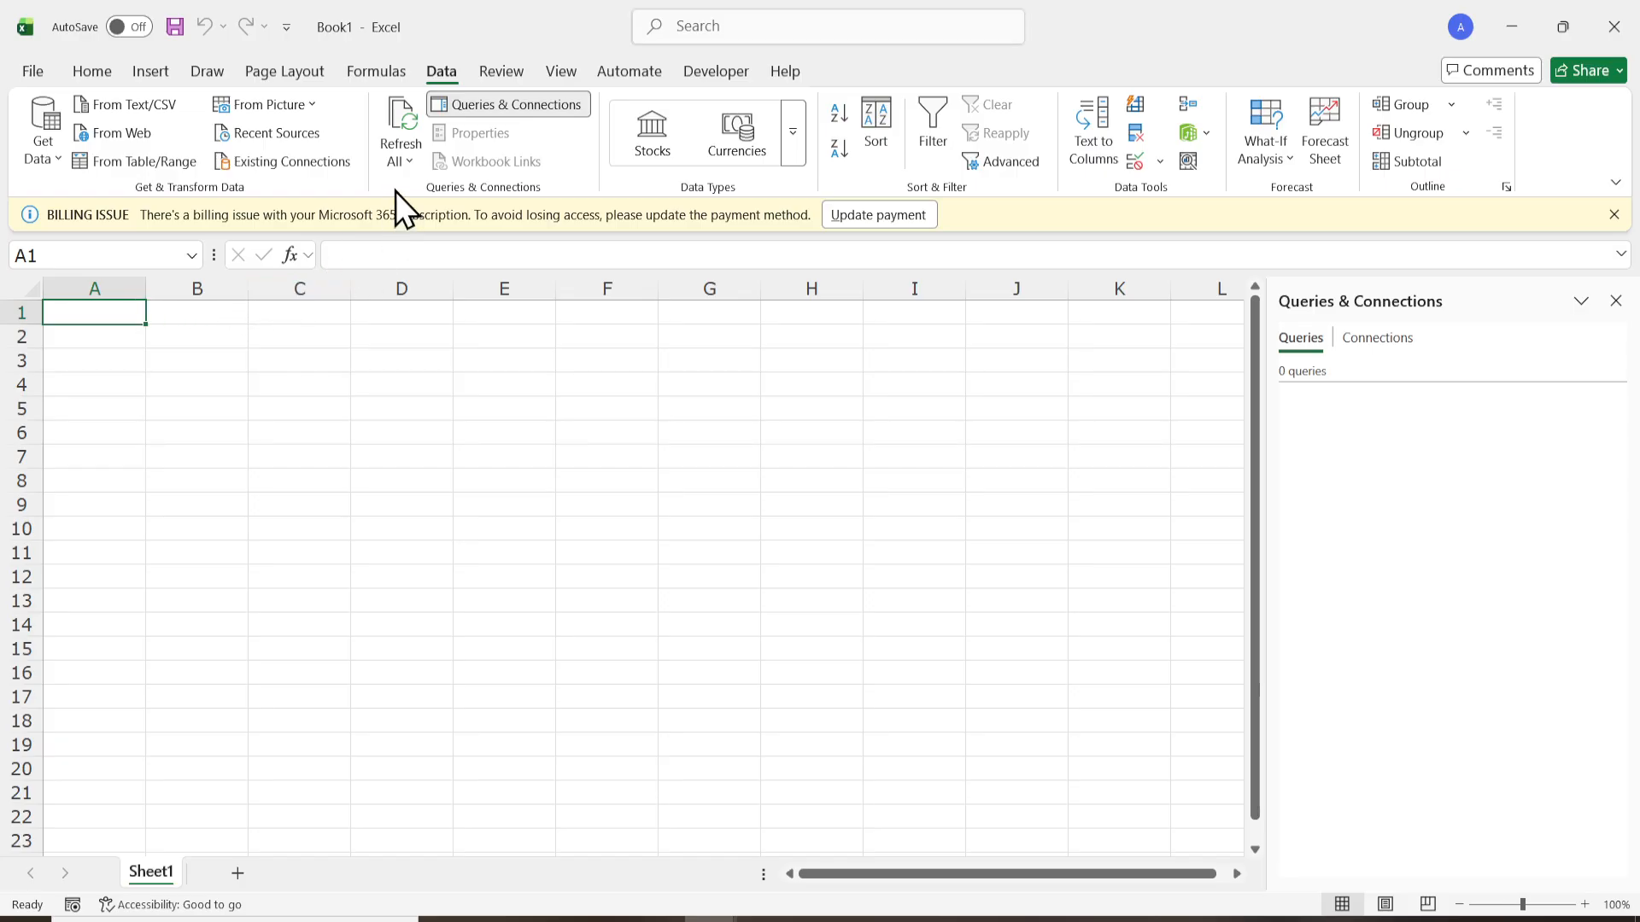
{"action": "left_click", "coordinate": [51, 158]}
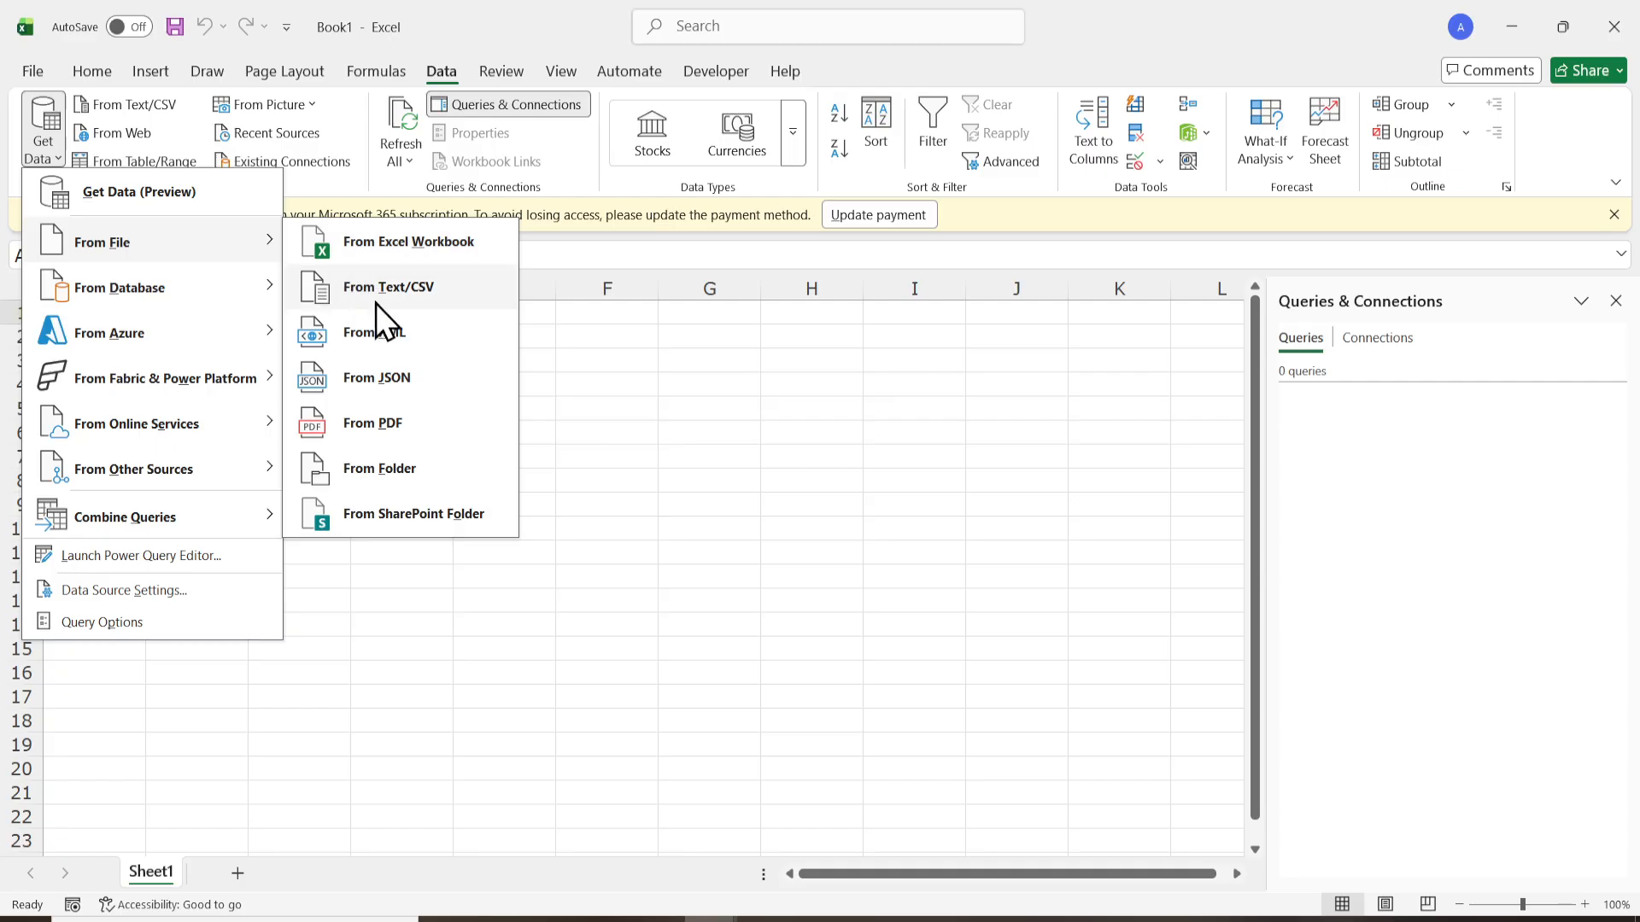
{"action": "left_click", "coordinate": [395, 423]}
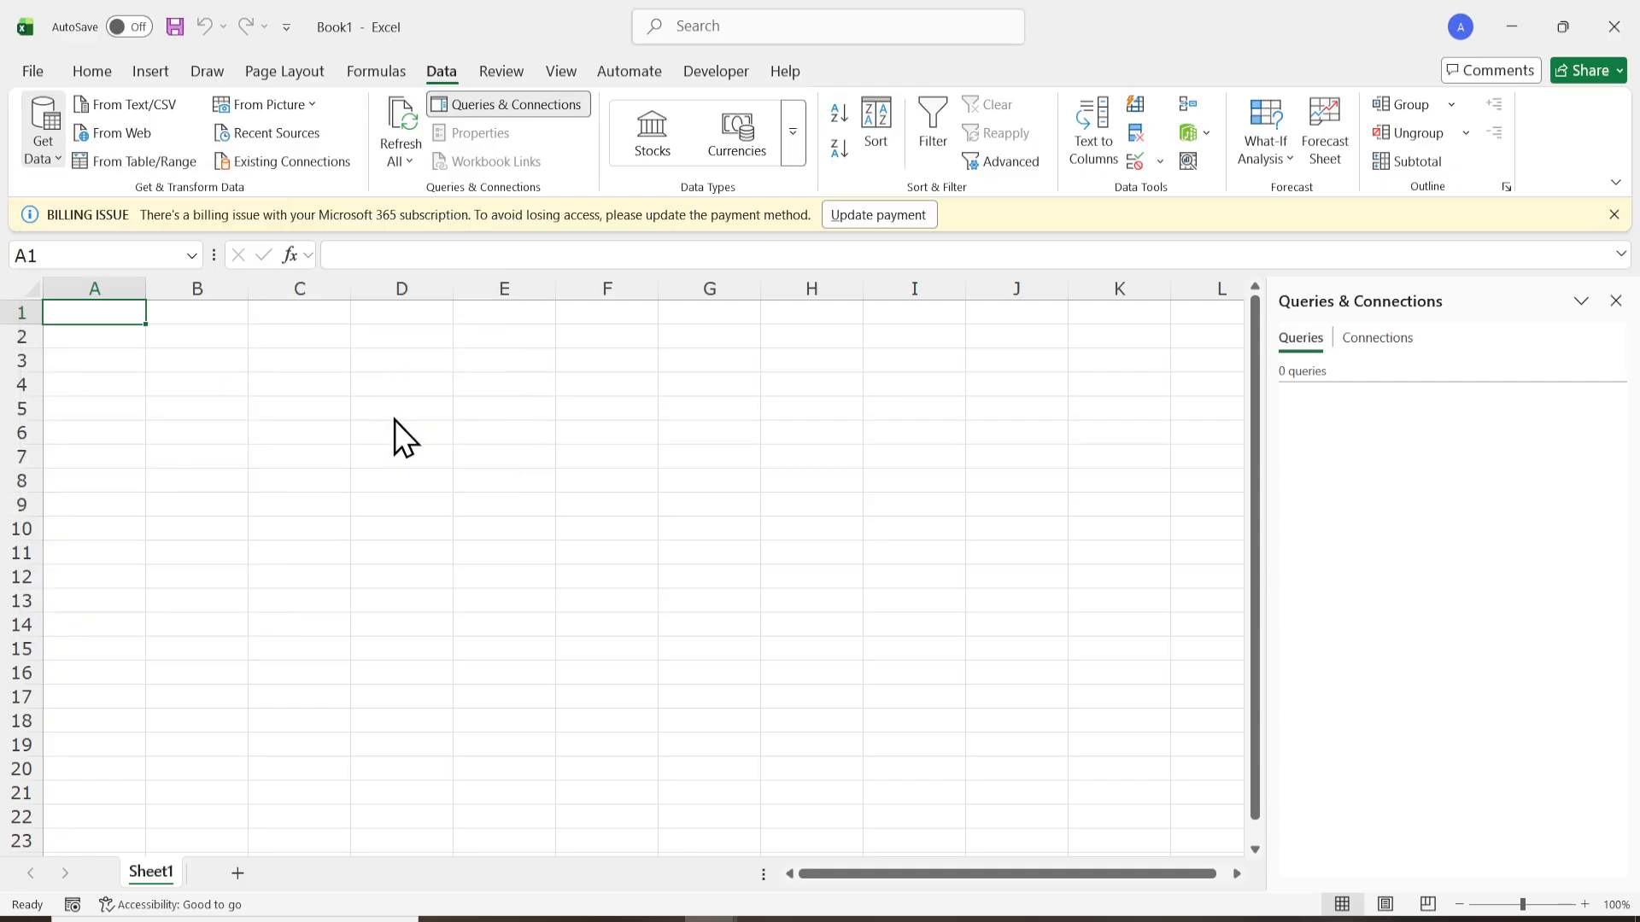
{"action": "left_click", "coordinate": [262, 176]}
{"action": "double_click", "coordinate": [260, 174]}
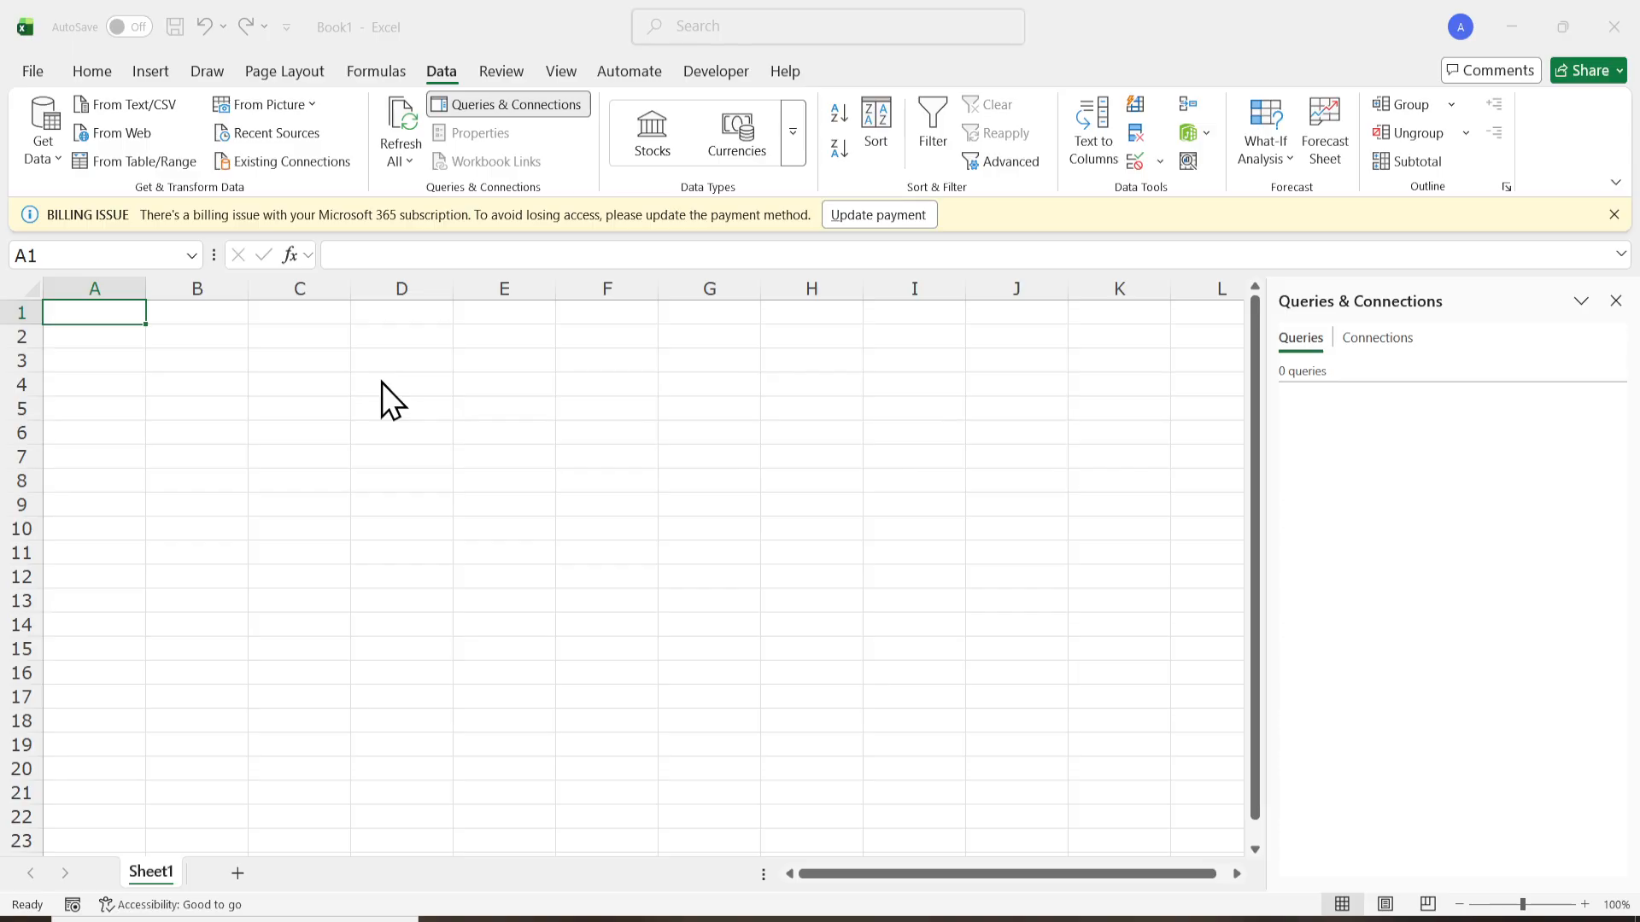
{"action": "left_click", "coordinate": [512, 312]}
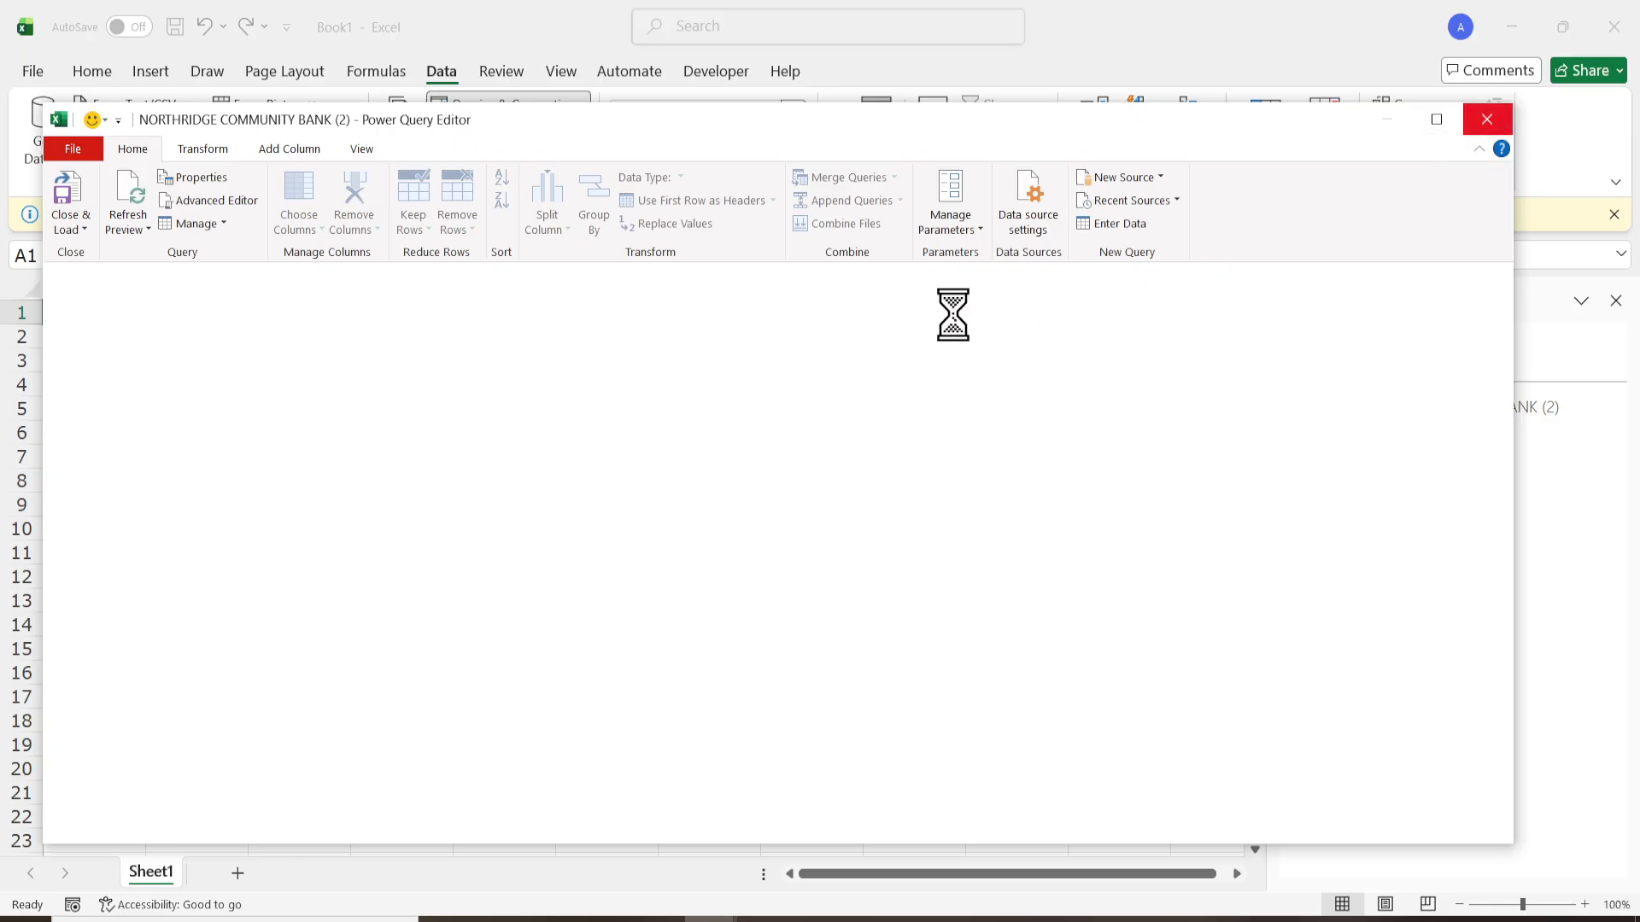
{"action": "left_click", "coordinate": [1490, 112]}
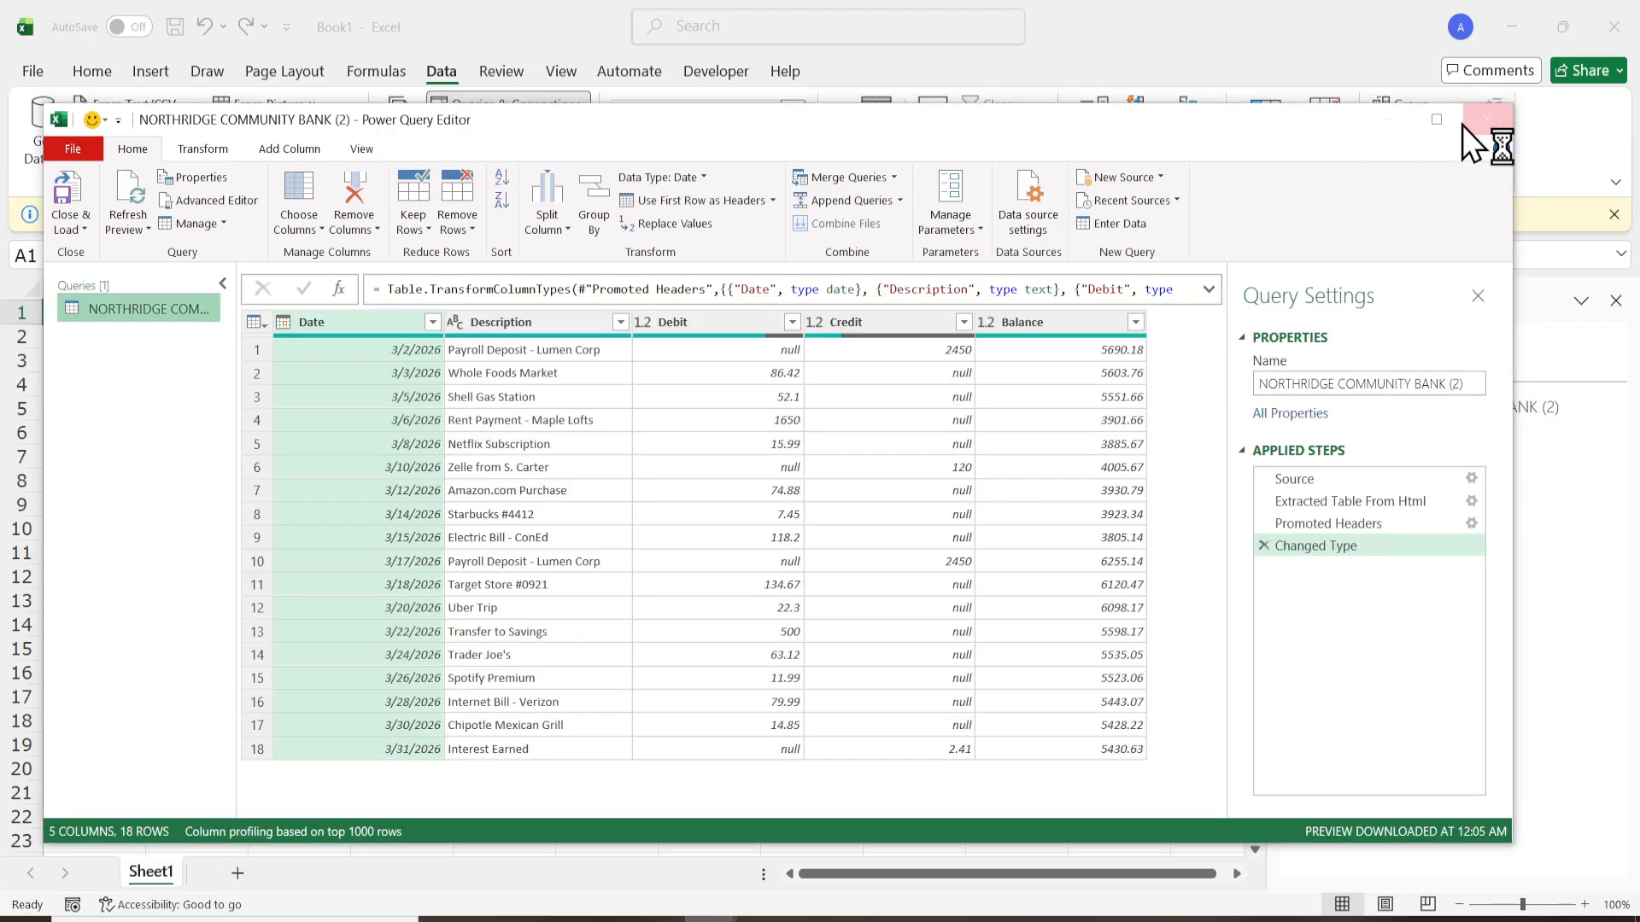
{"action": "left_click", "coordinate": [935, 506]}
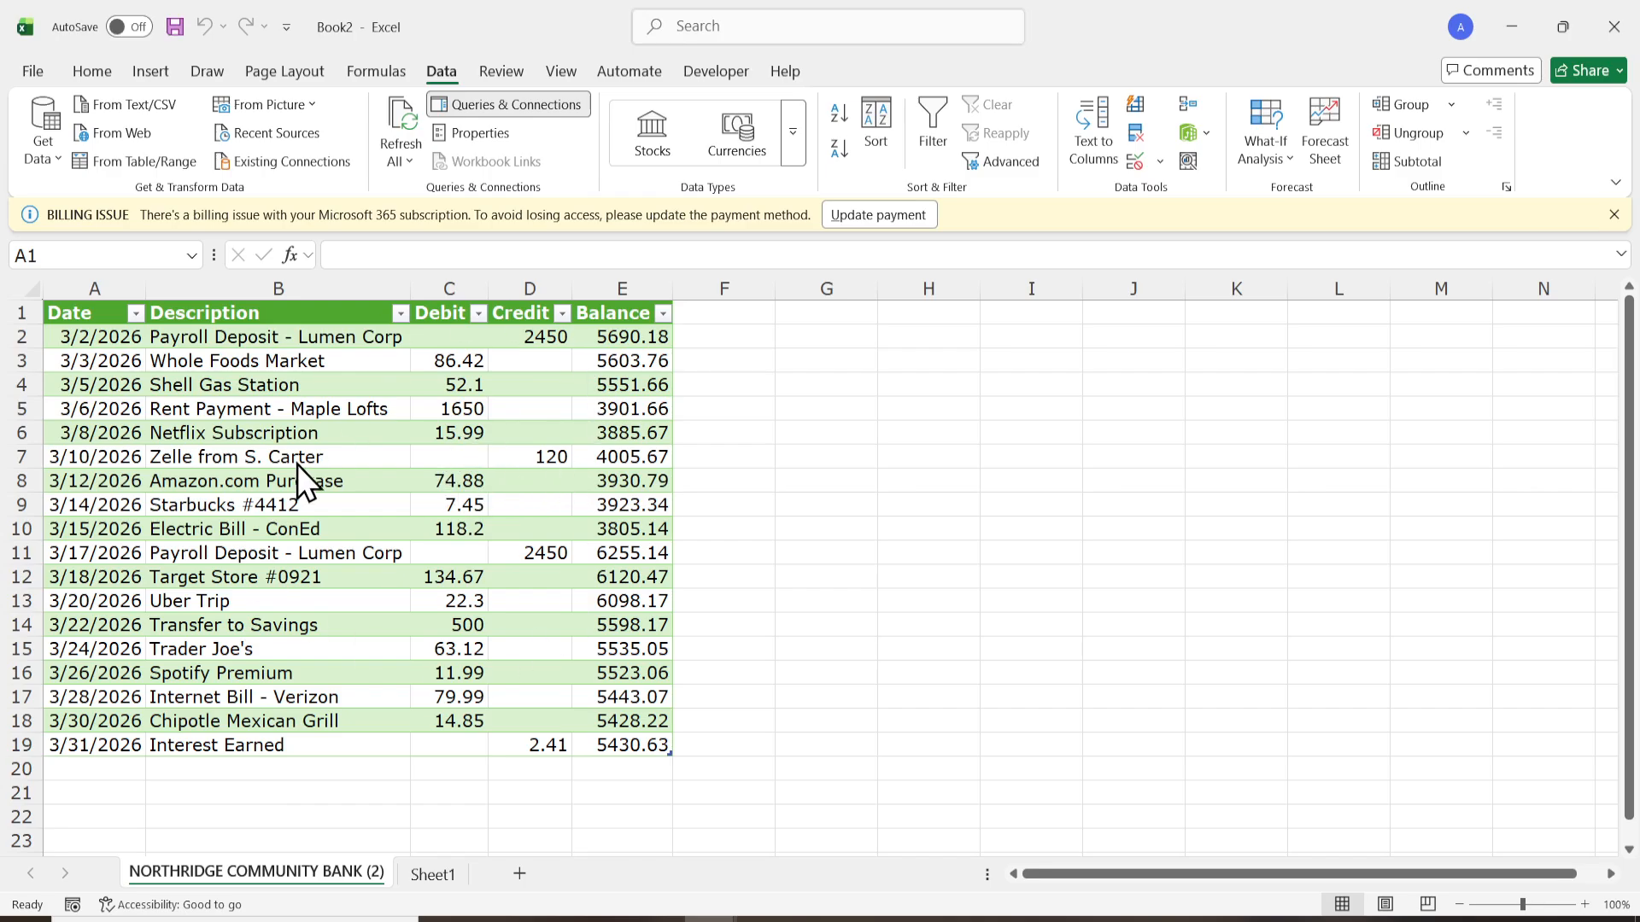
{"action": "left_click", "coordinate": [103, 314]}
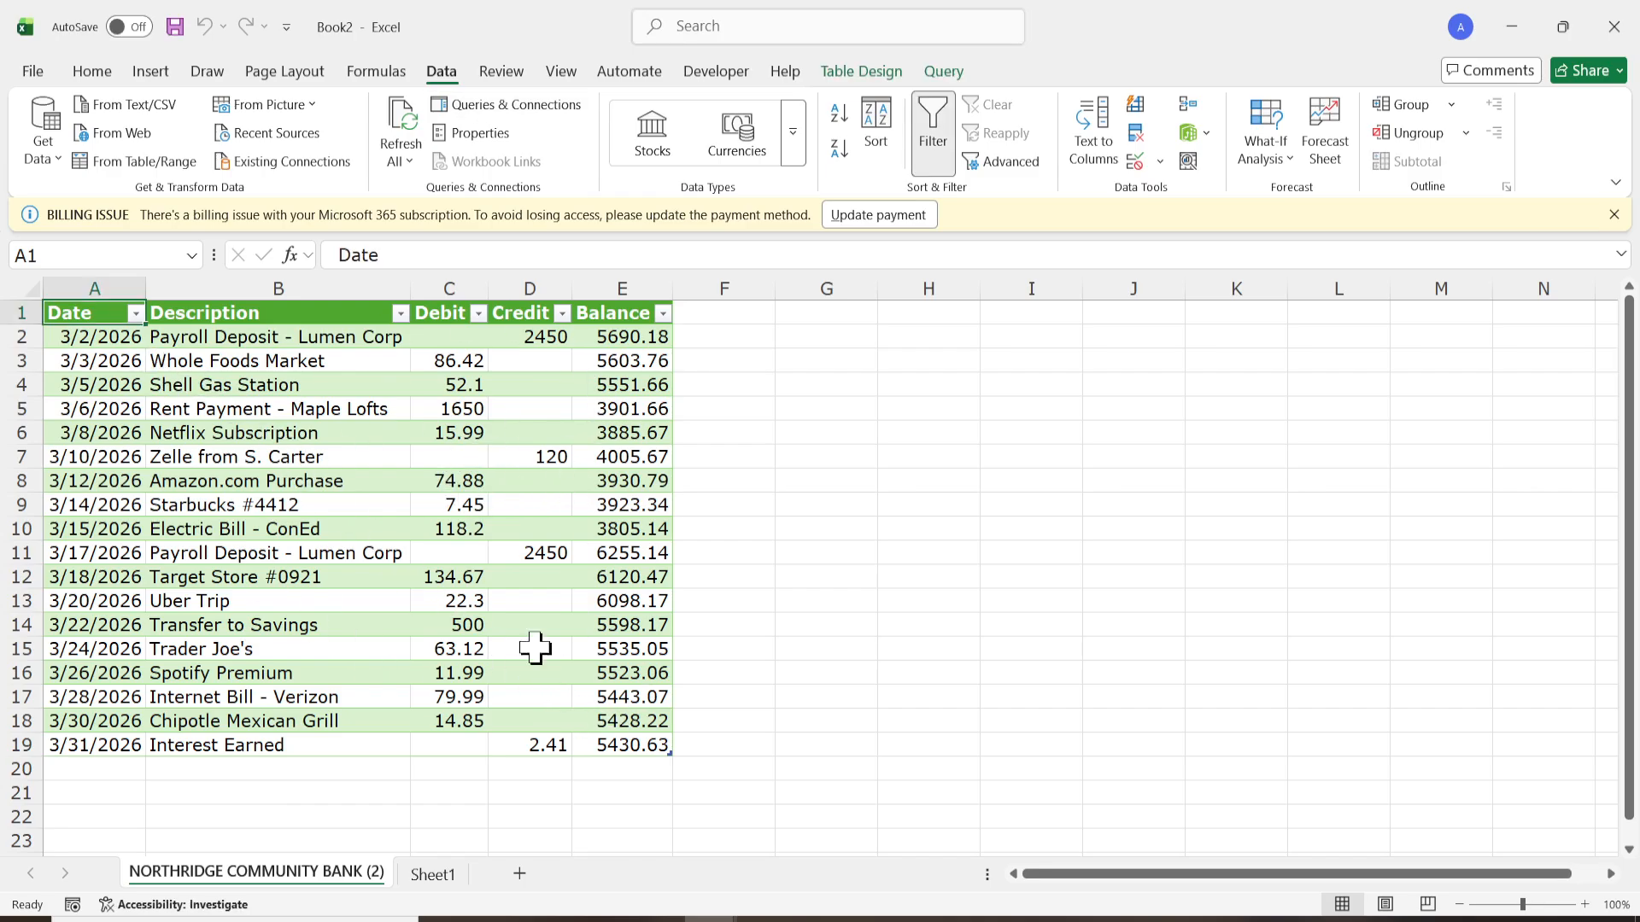
{"action": "left_click", "coordinate": [850, 581]}
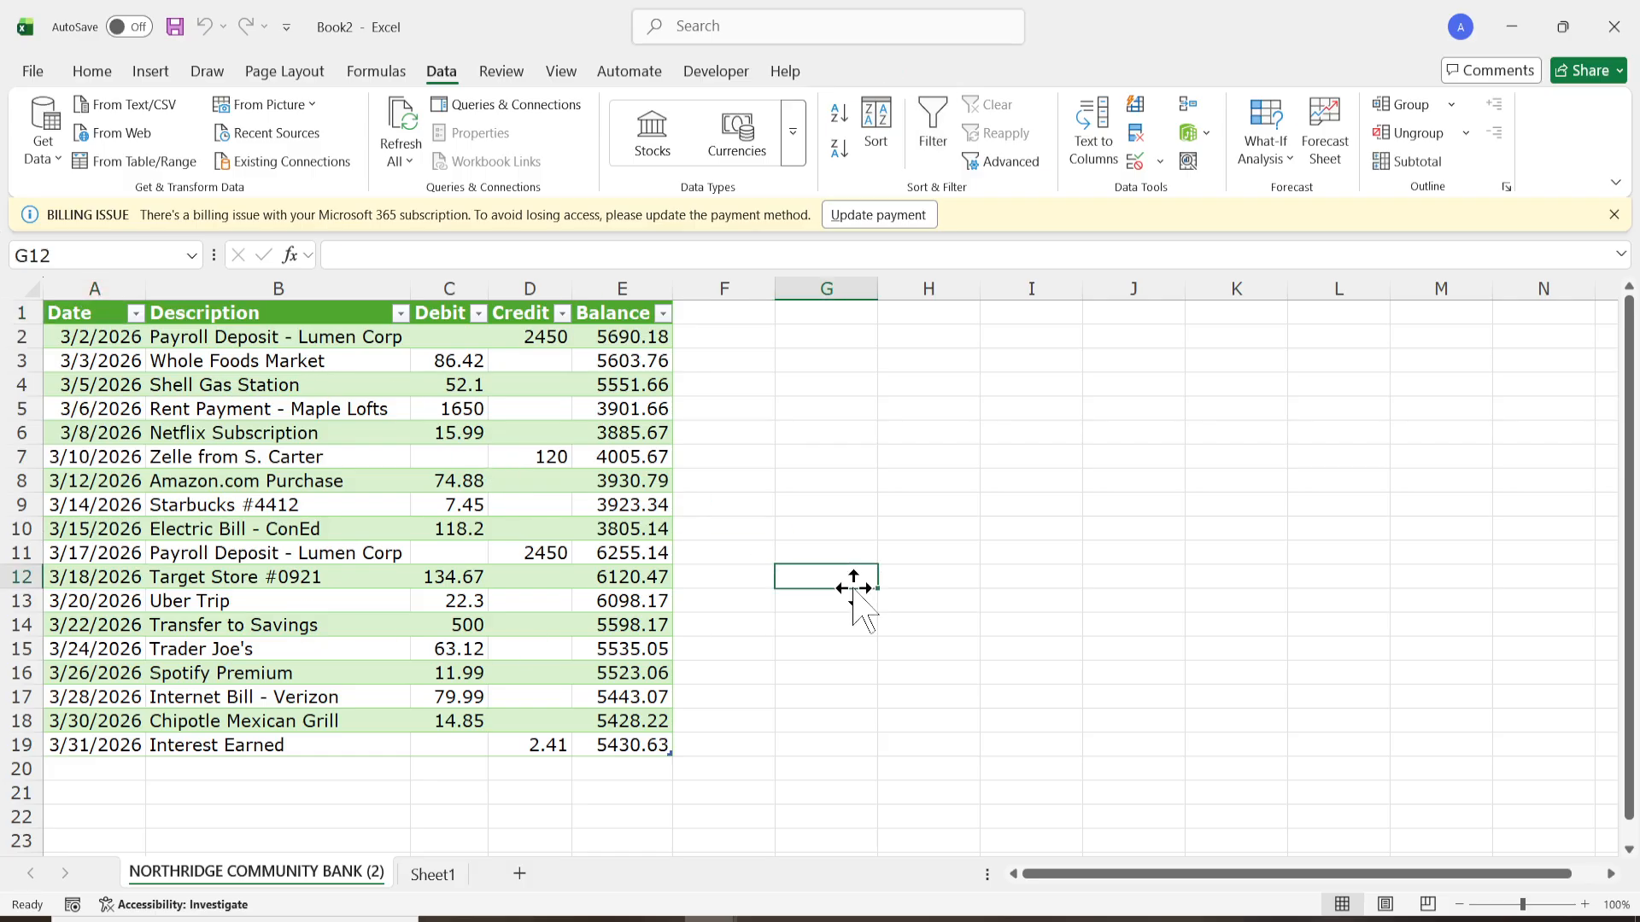